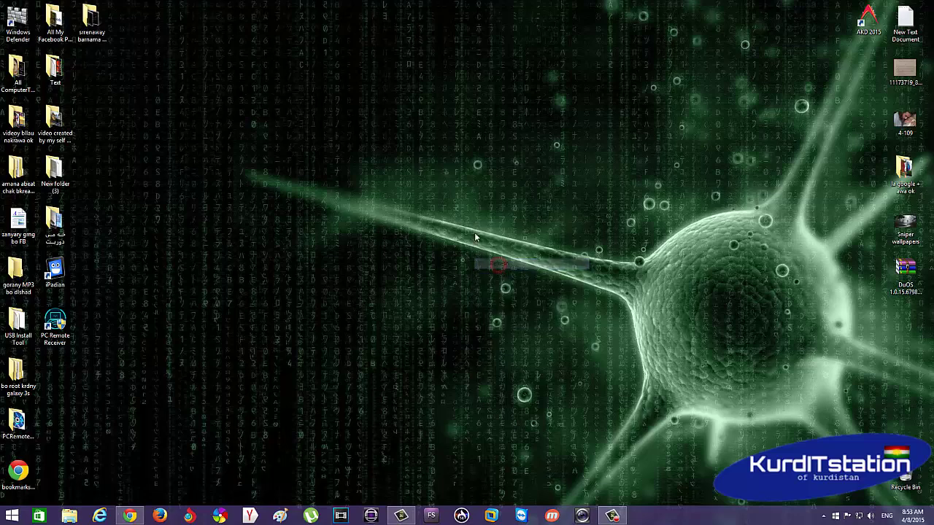
pyautogui.rightClick(455, 199)
pyautogui.click(483, 240)
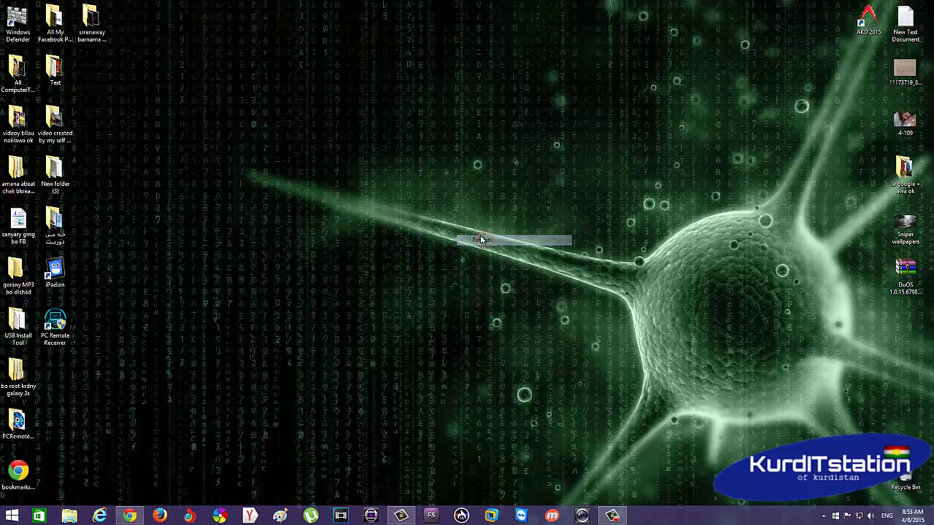
pyautogui.rightClick(456, 196)
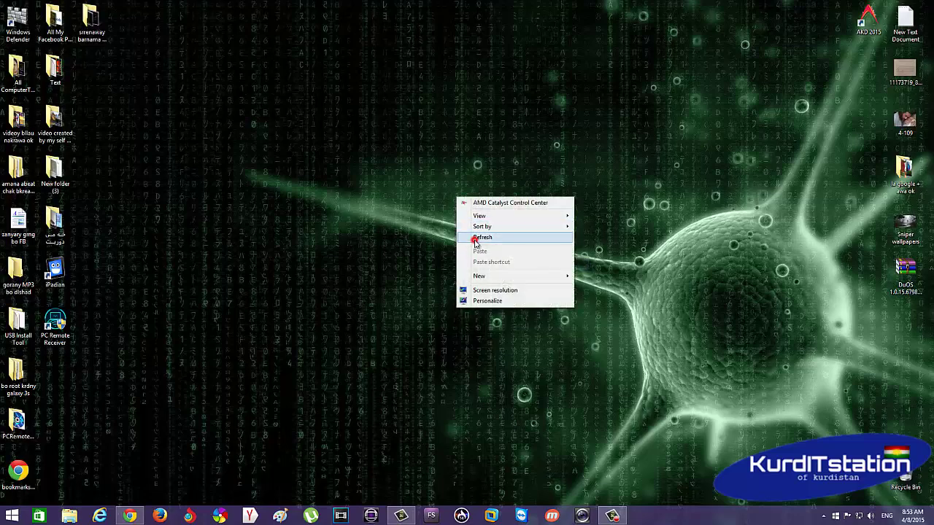
pyautogui.click(471, 238)
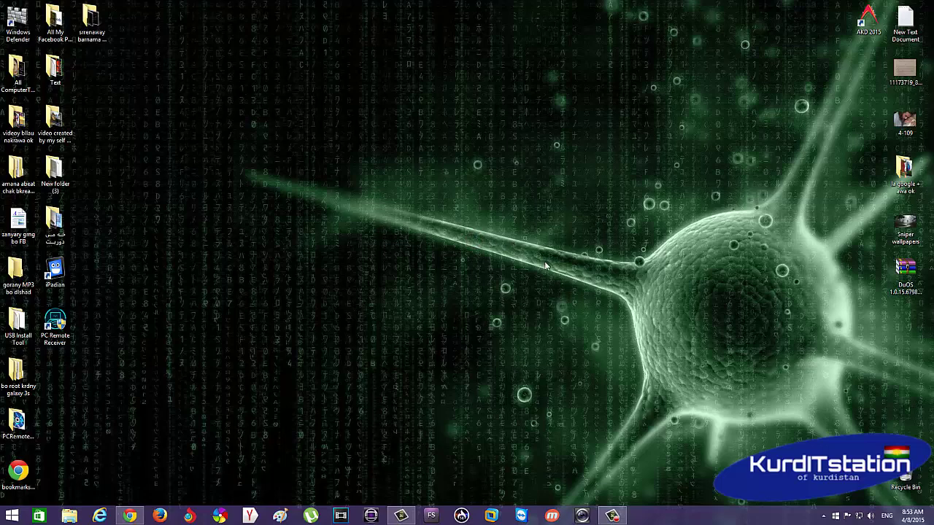
pyautogui.rightClick(497, 217)
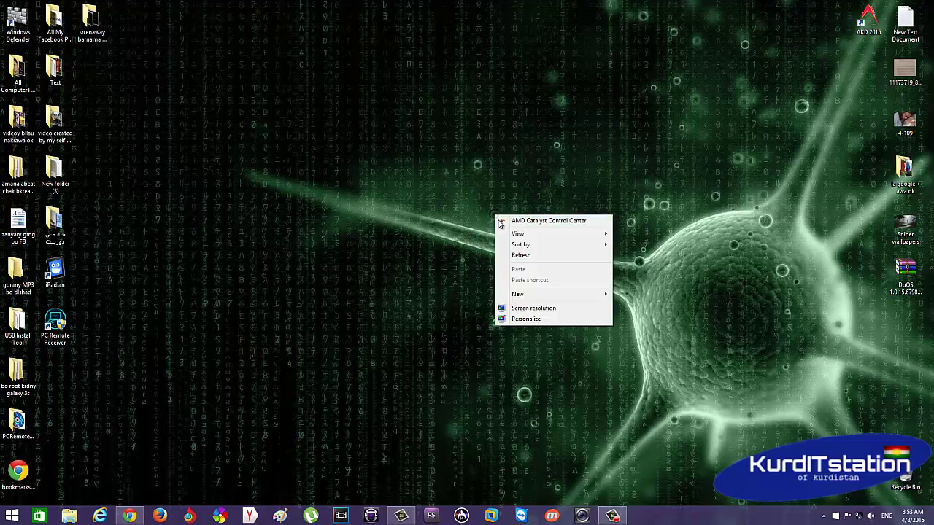
pyautogui.click(543, 256)
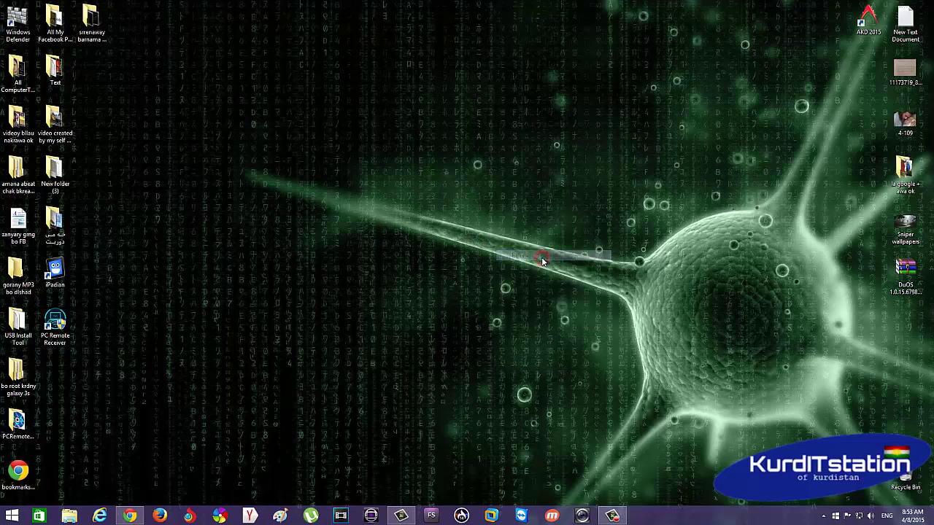
# Open the Get Windows 10 upgrade notice, view its additional details, and choose to be notified when the upgrade is ready
pyautogui.click(836, 517)
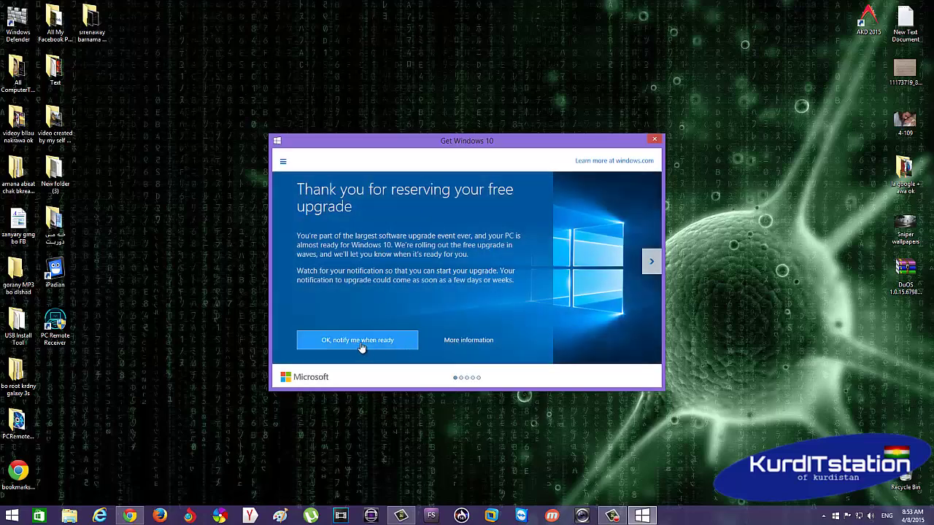
pyautogui.click(478, 342)
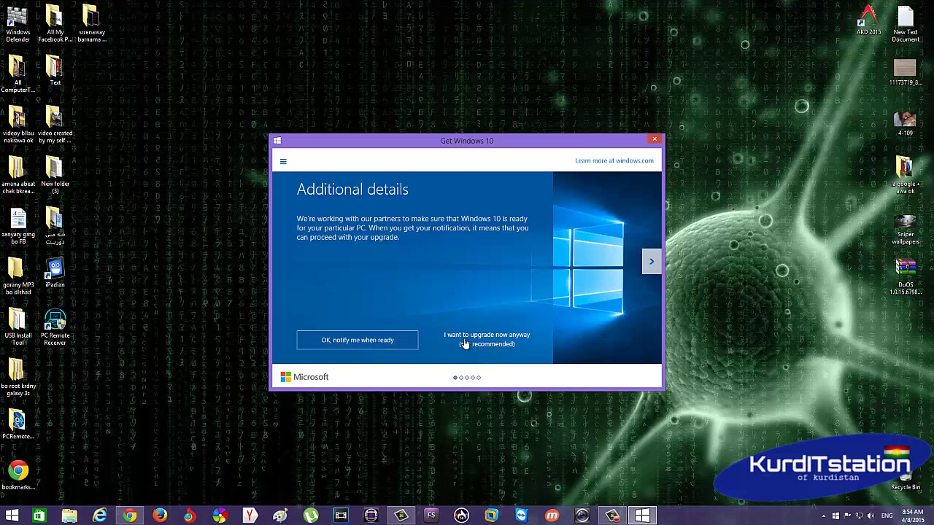
pyautogui.click(371, 343)
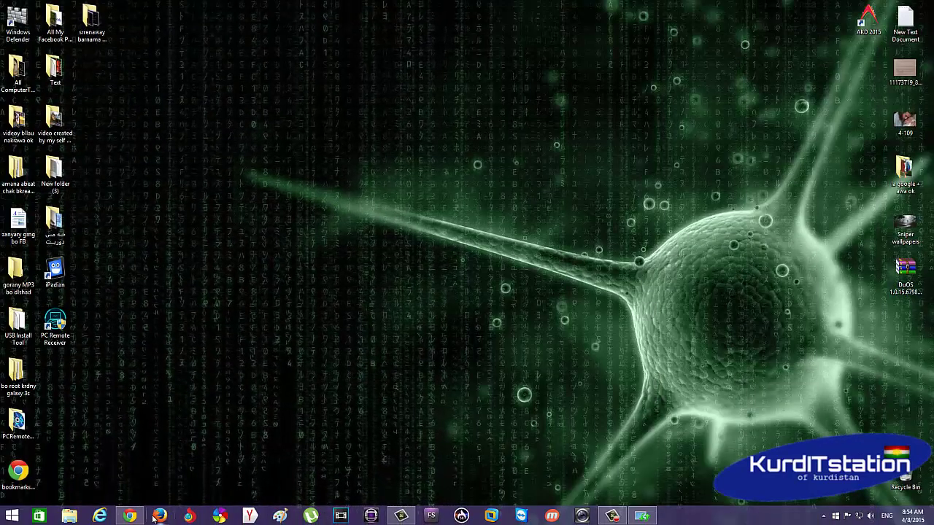
# Switch to Chrome and review the requirements and tool download options on Microsoft's Windows 10 software download page
pyautogui.click(133, 516)
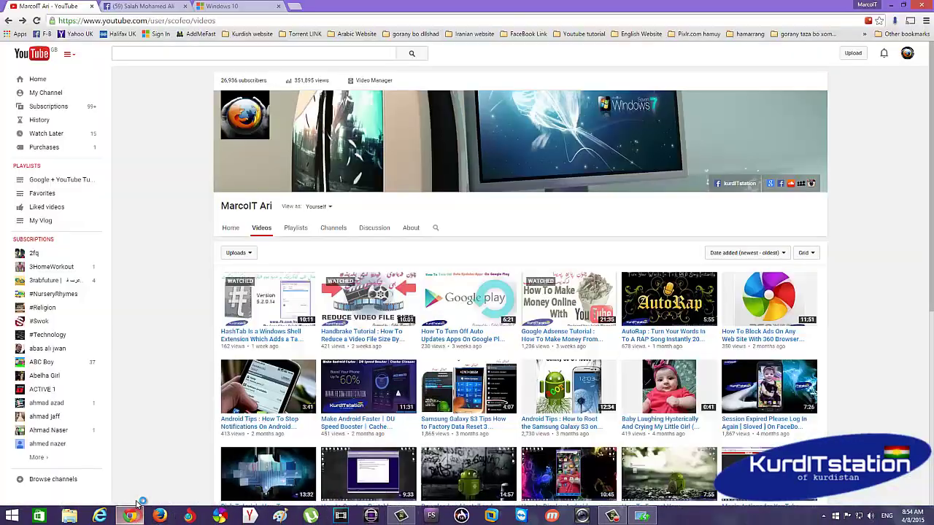
pyautogui.click(241, 6)
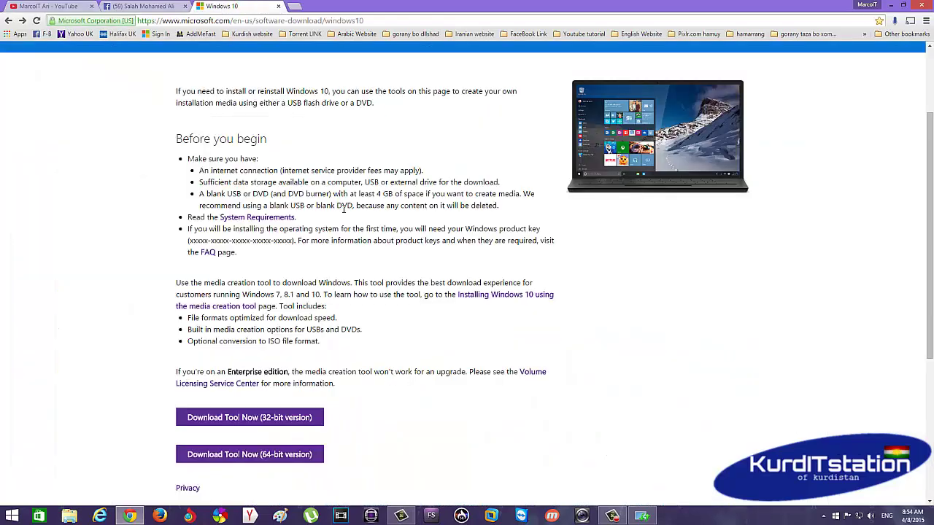
pyautogui.scroll(1, 421, 244)
pyautogui.scroll(-3, 404, 241)
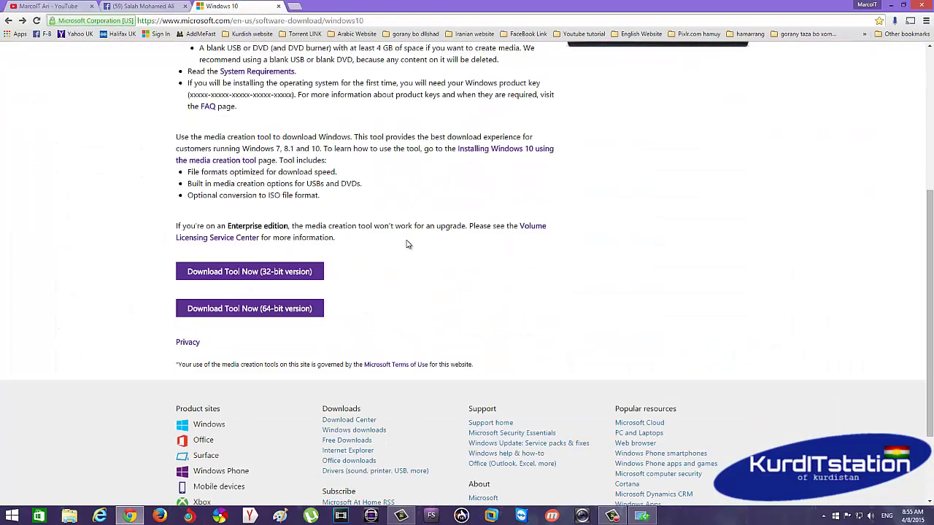
pyautogui.scroll(1, 408, 244)
pyautogui.scroll(1, 356, 263)
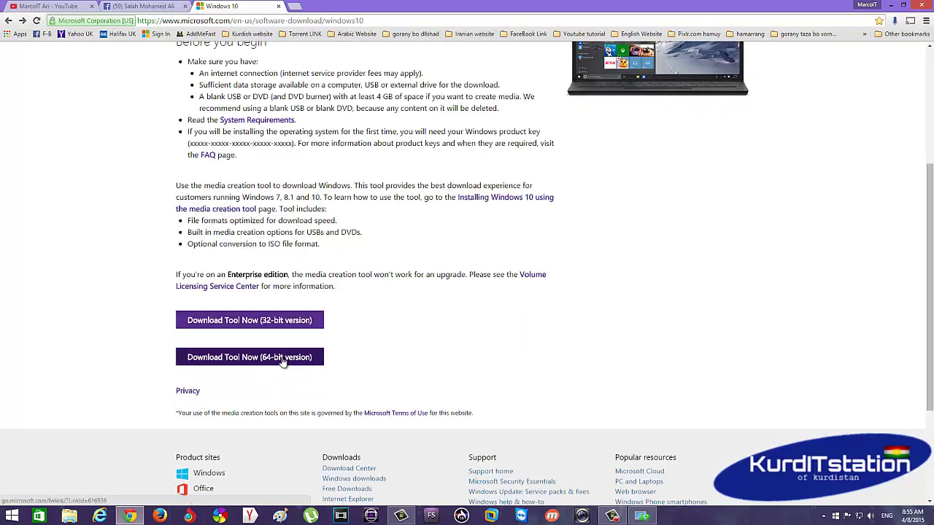
pyautogui.scroll(-1, 284, 367)
pyautogui.scroll(1, 393, 341)
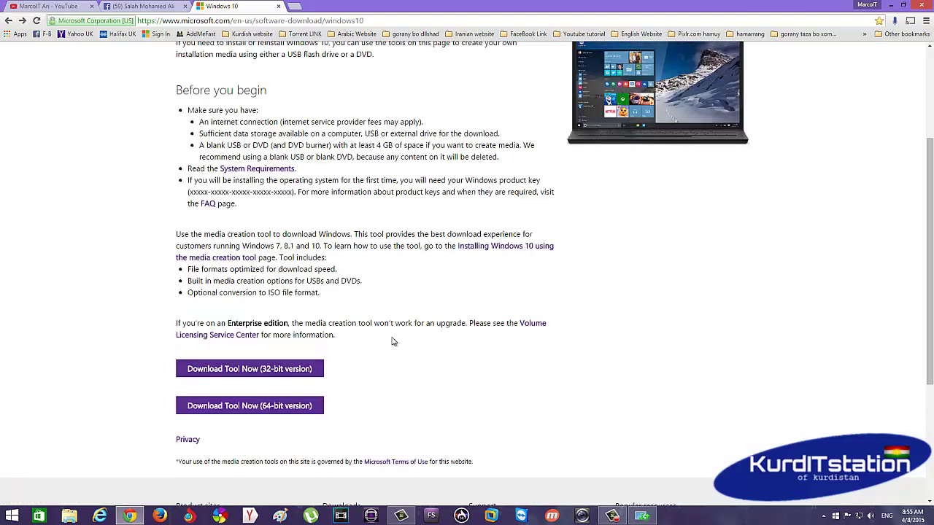
# Open the guide on installing Windows 10 using the media creation tool and read its download and run instructions
pyautogui.click(494, 252)
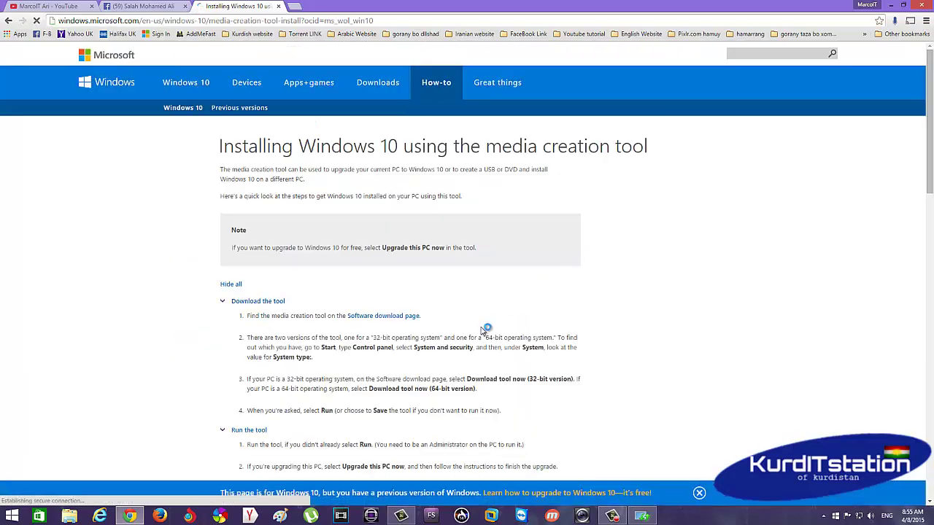
pyautogui.scroll(-4, 482, 332)
pyautogui.scroll(-1, 481, 332)
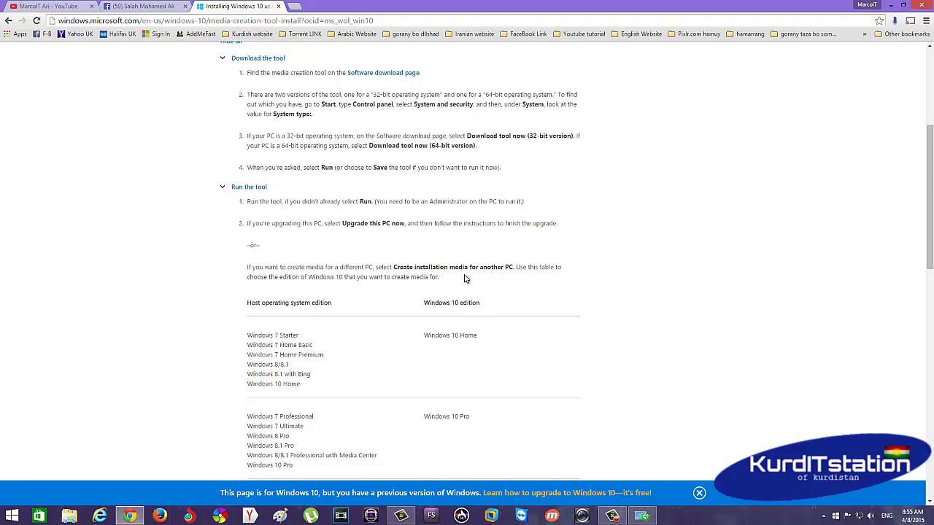
pyautogui.scroll(-2, 469, 283)
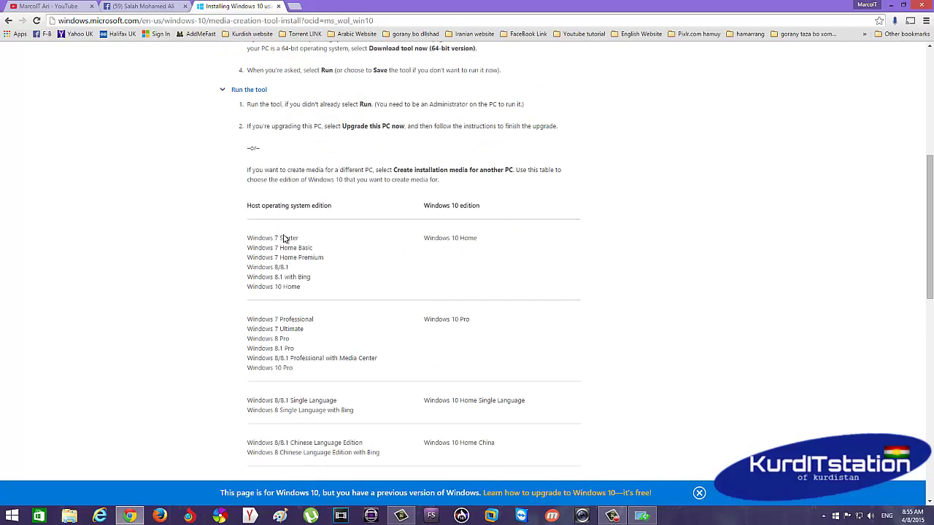
# Examine the guide's table matching Windows 7 and 8/8.1 host editions to the corresponding Windows 10 editions
pyautogui.moveTo(293, 238); pyautogui.dragTo(250, 283)
pyautogui.click(377, 259)
pyautogui.moveTo(423, 239); pyautogui.dragTo(484, 240)
pyautogui.click(488, 241)
pyautogui.scroll(-1, 359, 286)
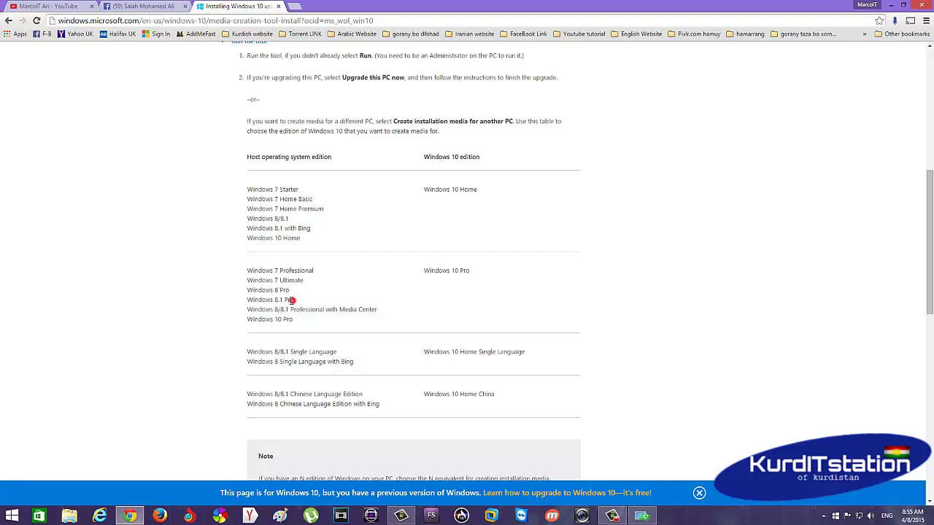
pyautogui.moveTo(292, 300); pyautogui.dragTo(271, 301)
pyautogui.click(304, 305)
pyautogui.tripleClick(419, 271)
pyautogui.click(486, 277)
pyautogui.scroll(-2, 417, 299)
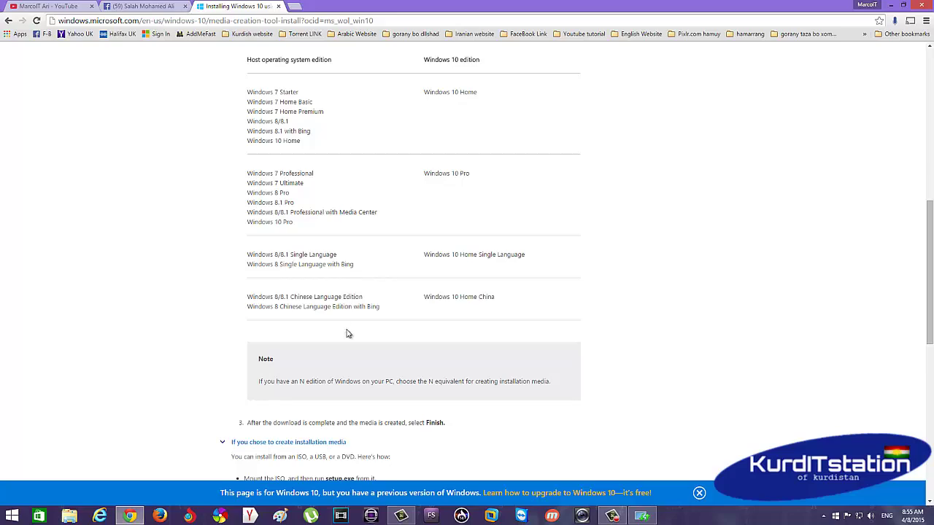
pyautogui.scroll(6, 349, 325)
# Return to the Windows 10 download page and download the 64-bit version of the media creation tool
pyautogui.hotkey('alt', 'Left')
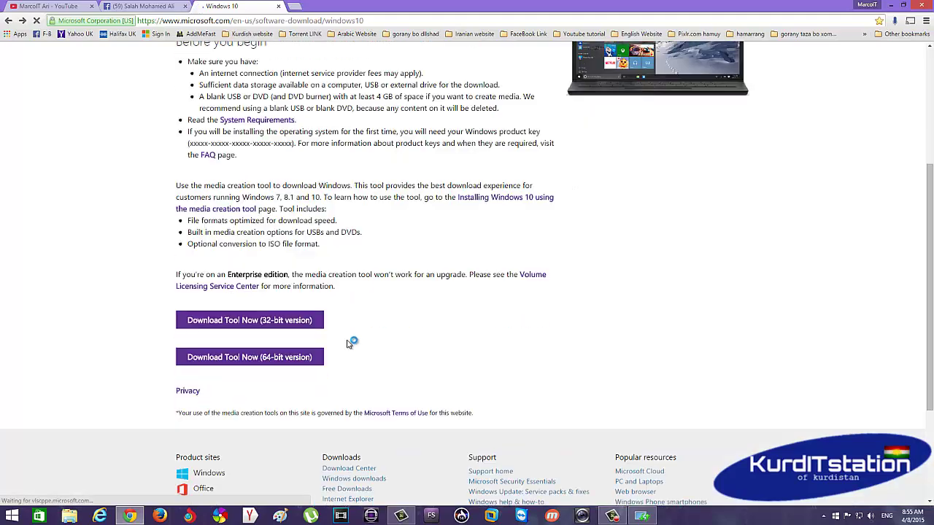
pyautogui.click(267, 361)
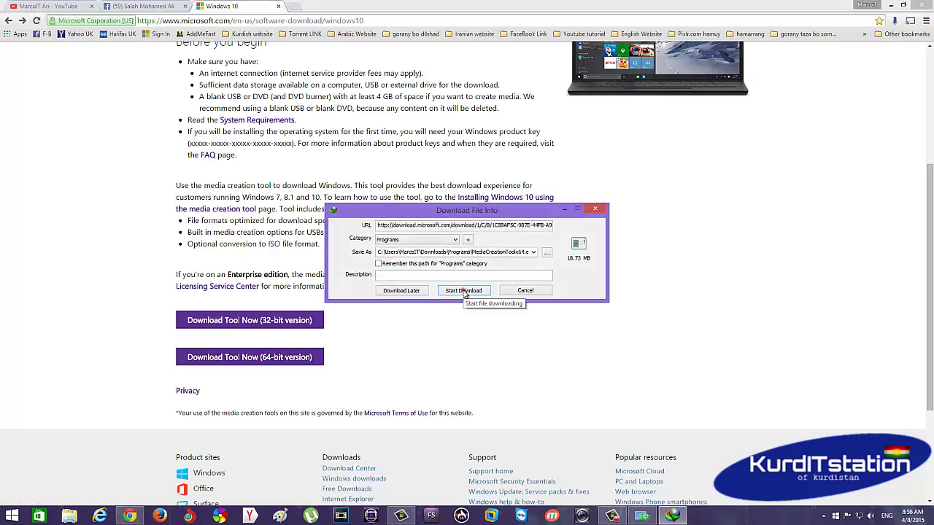
pyautogui.click(464, 291)
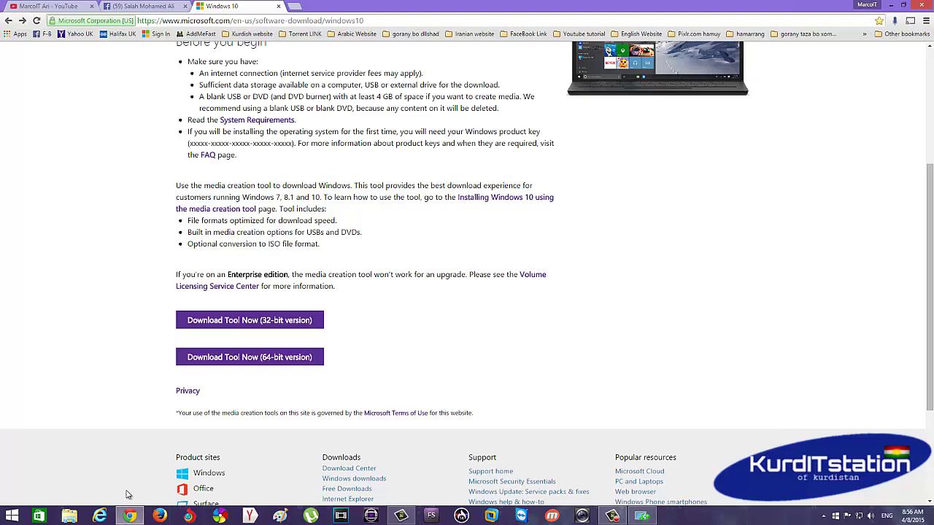
# Open the Programs folder inside Downloads in File Explorer and select the MediaCreationToolx64 file
pyautogui.click(69, 516)
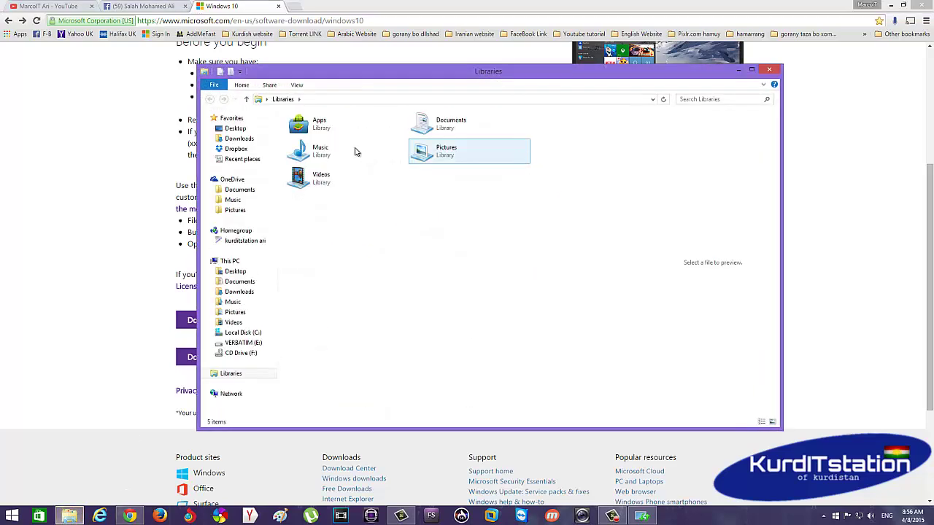
pyautogui.click(240, 292)
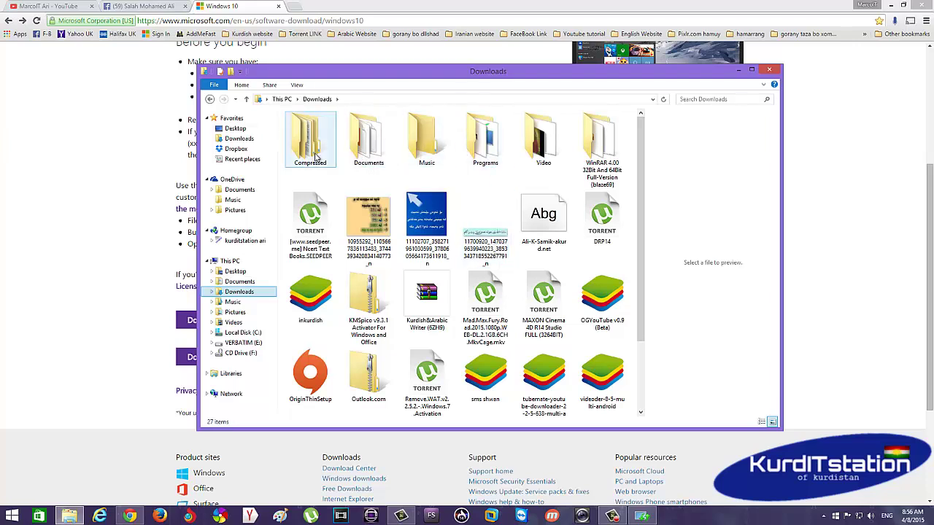
pyautogui.click(481, 152)
pyautogui.doubleClick(481, 152)
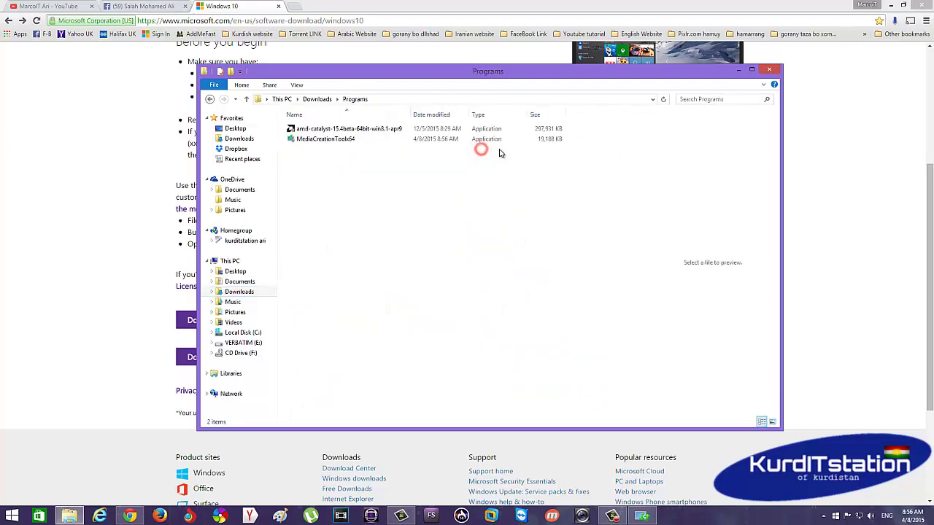
pyautogui.click(327, 140)
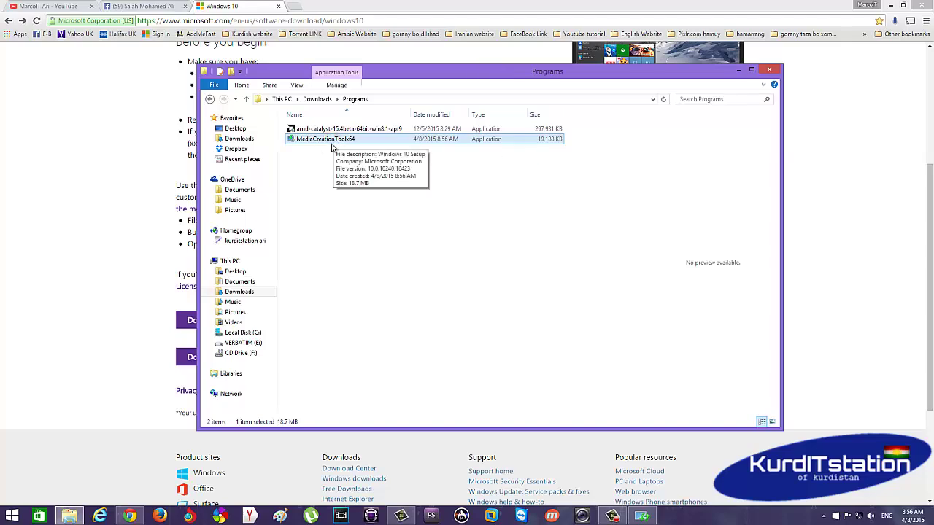
# Minimize the browser, move MediaCreationToolx64 from the Programs folder to the desktop, and close the folder window
pyautogui.click(894, 5)
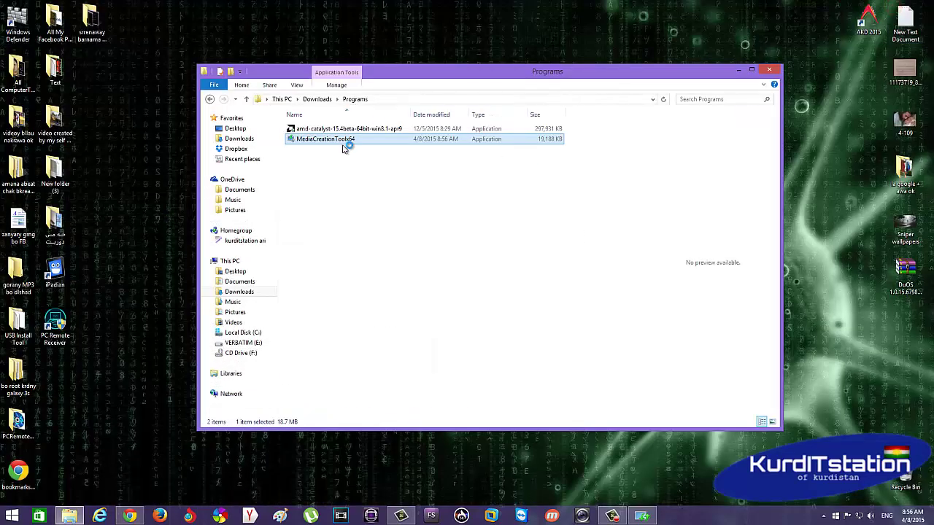
pyautogui.moveTo(392, 71); pyautogui.dragTo(599, 96)
pyautogui.moveTo(546, 163); pyautogui.dragTo(351, 110)
pyautogui.moveTo(630, 95); pyautogui.dragTo(468, 96)
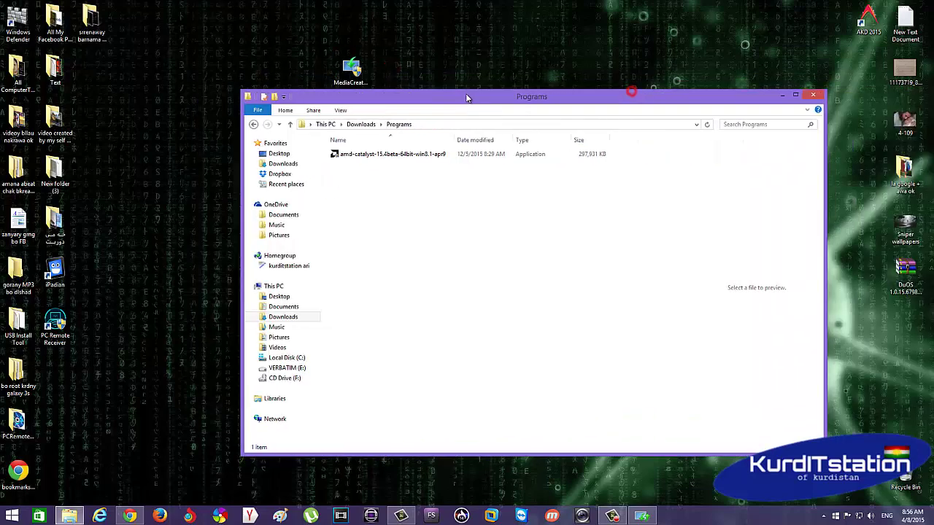
pyautogui.click(806, 97)
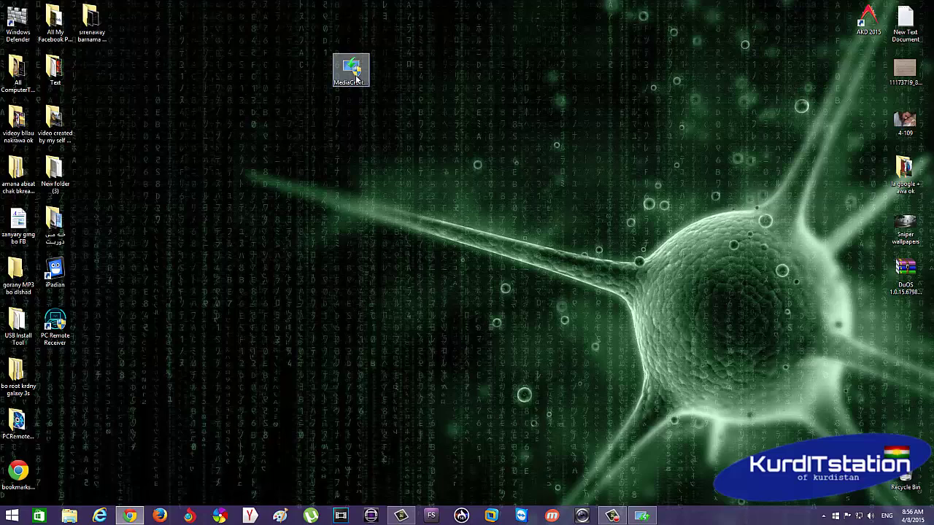
# Run MediaCreationToolx64 from the desktop and move its icon clear of the Windows 10 Setup window
pyautogui.doubleClick(355, 73)
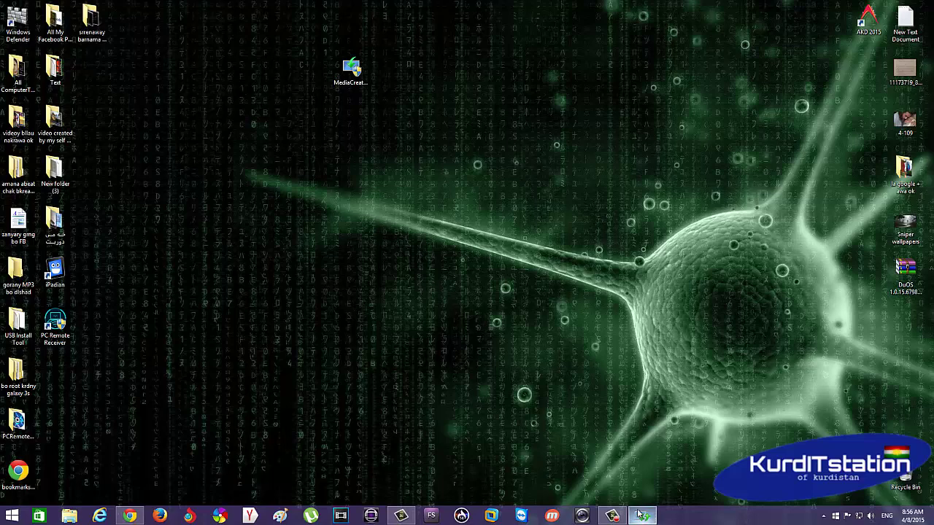
pyautogui.rightClick(479, 209)
pyautogui.click(501, 250)
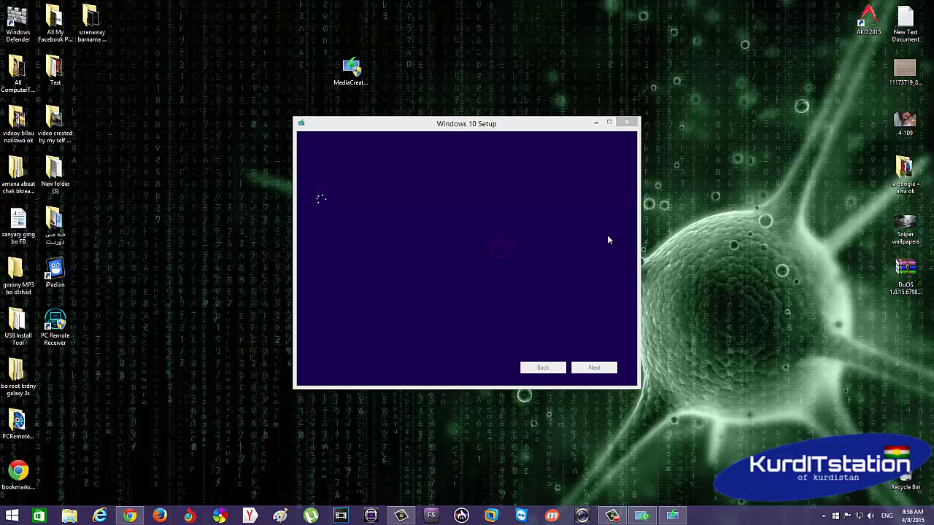
pyautogui.moveTo(499, 127)
pyautogui.mouseDown()
pyautogui.moveTo(532, 121)
pyautogui.moveTo(513, 109)
pyautogui.moveTo(491, 126)
pyautogui.mouseUp()
pyautogui.moveTo(353, 76); pyautogui.dragTo(430, 49)
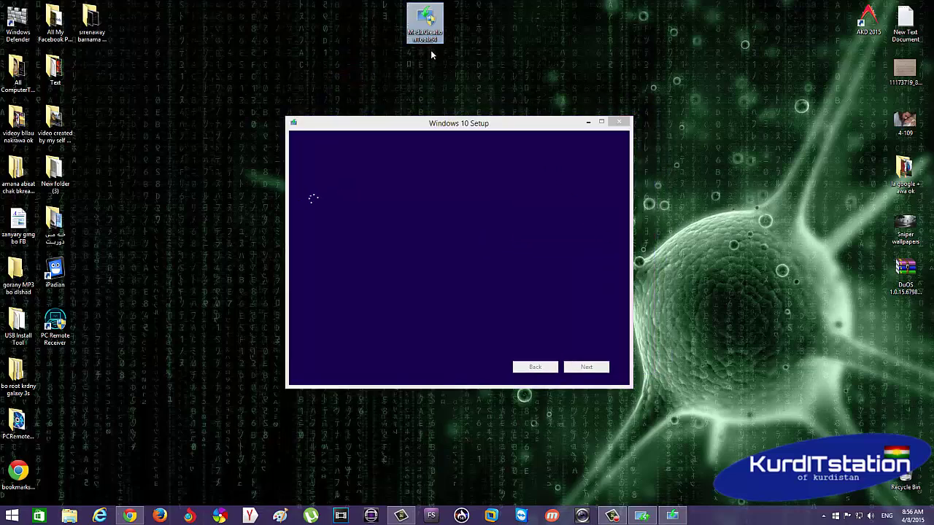
pyautogui.click(443, 239)
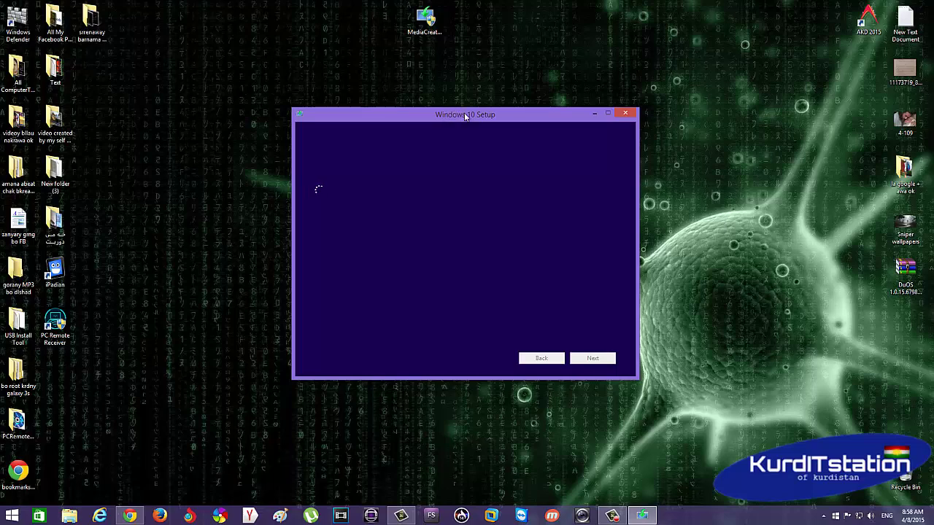
# Choose to create installation media for another PC in Windows 10 Setup and continue to the language, architecture, and edition page
pyautogui.moveTo(464, 114)
pyautogui.mouseDown()
pyautogui.moveTo(451, 116)
pyautogui.moveTo(461, 116)
pyautogui.mouseUp()
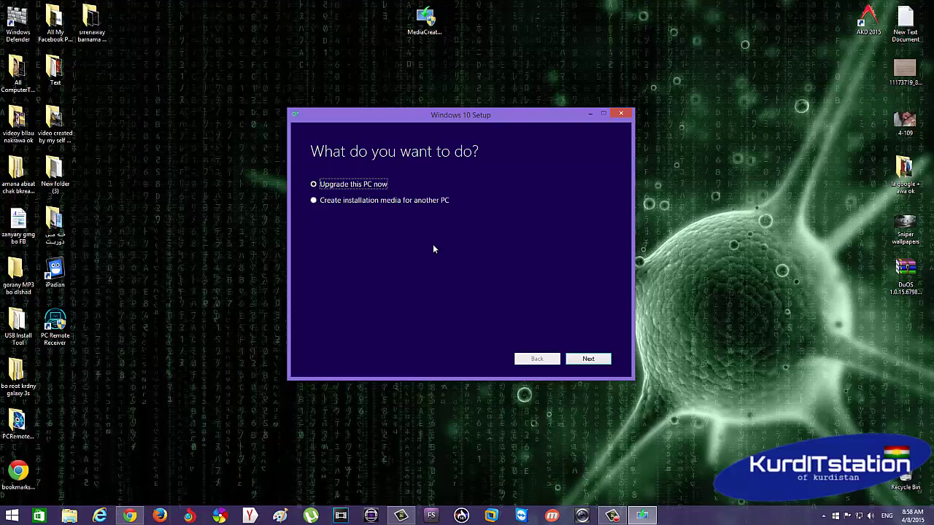
pyautogui.click(313, 201)
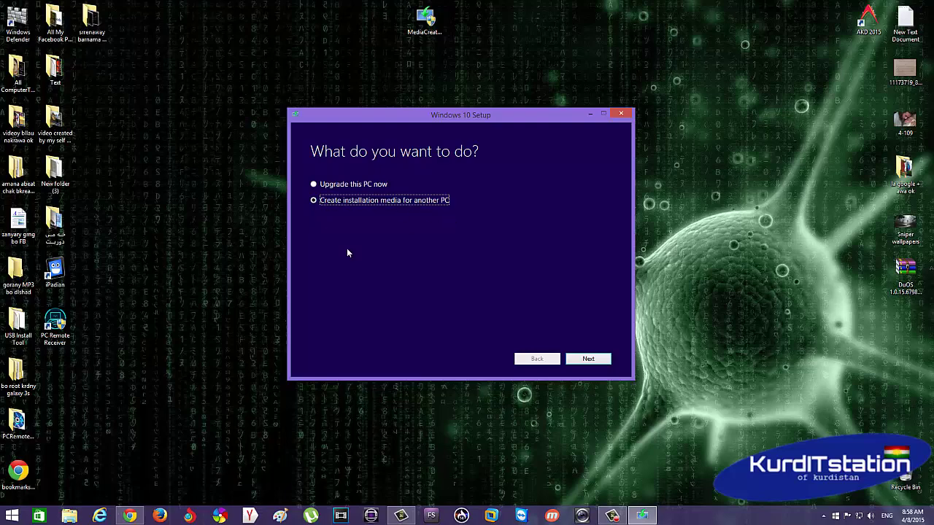
pyautogui.click(599, 364)
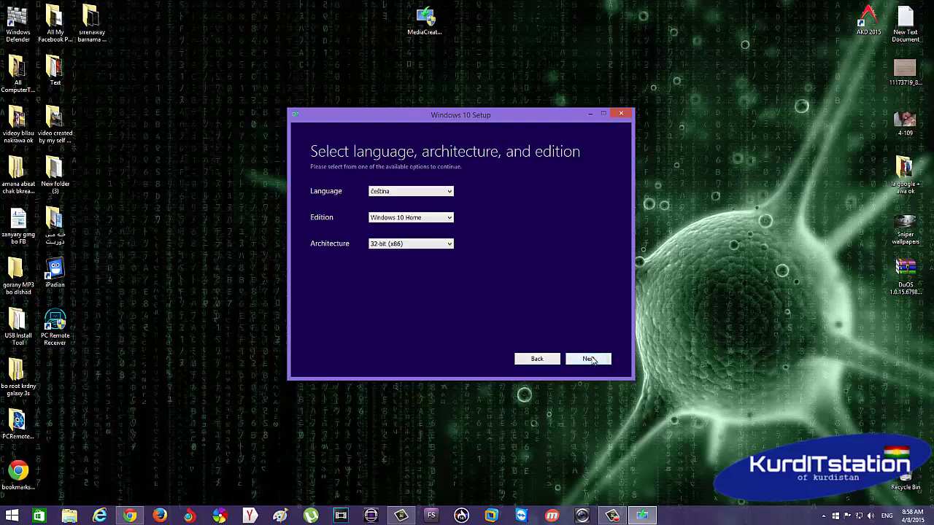
# Set the language to English (United Kingdom), edition to Windows 10 Pro, and architecture to Both, and continue to the media choice page
pyautogui.click(408, 192)
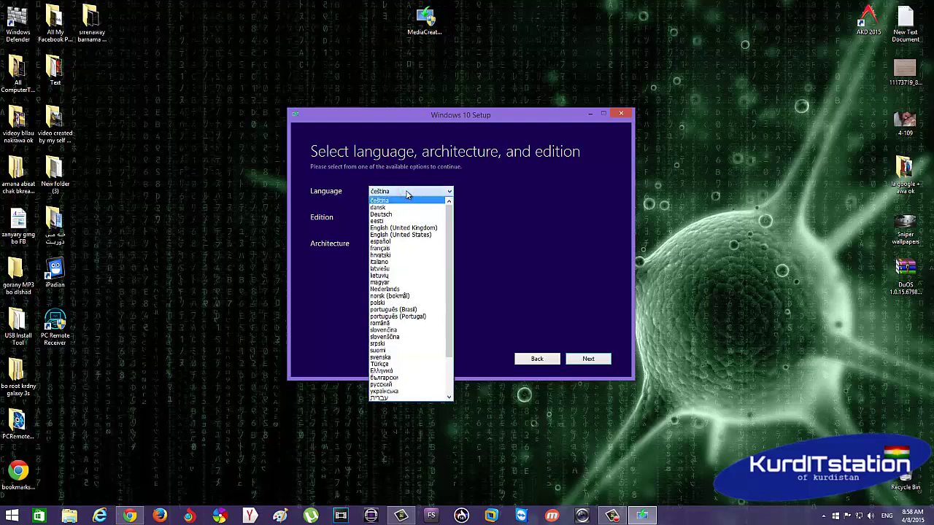
pyautogui.click(400, 228)
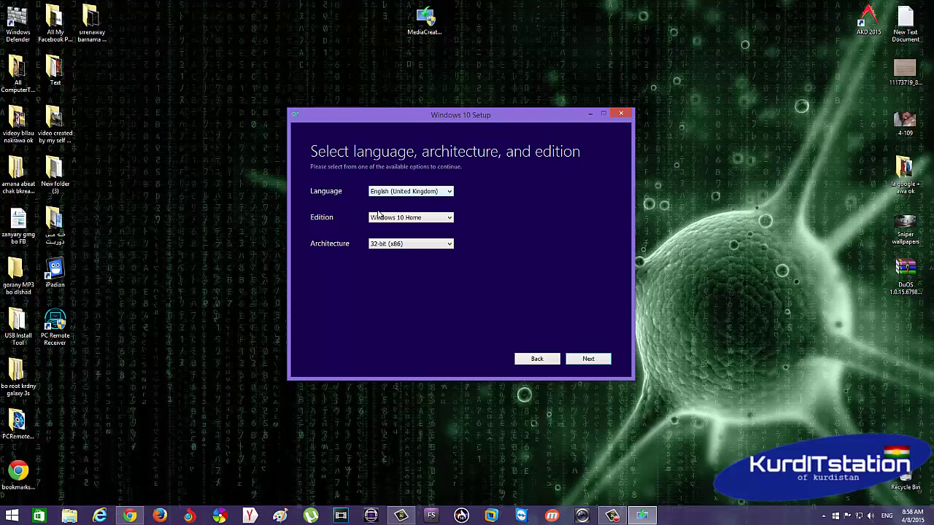
pyautogui.click(418, 219)
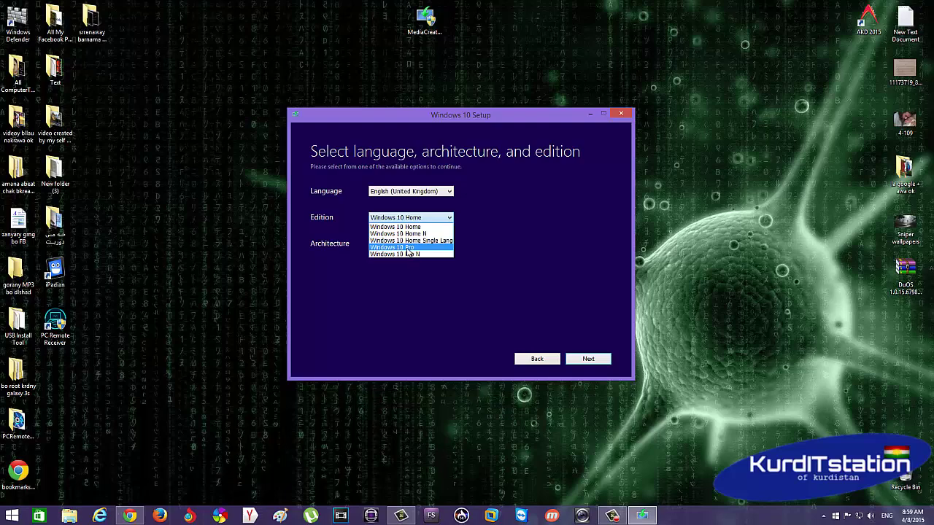
pyautogui.click(408, 249)
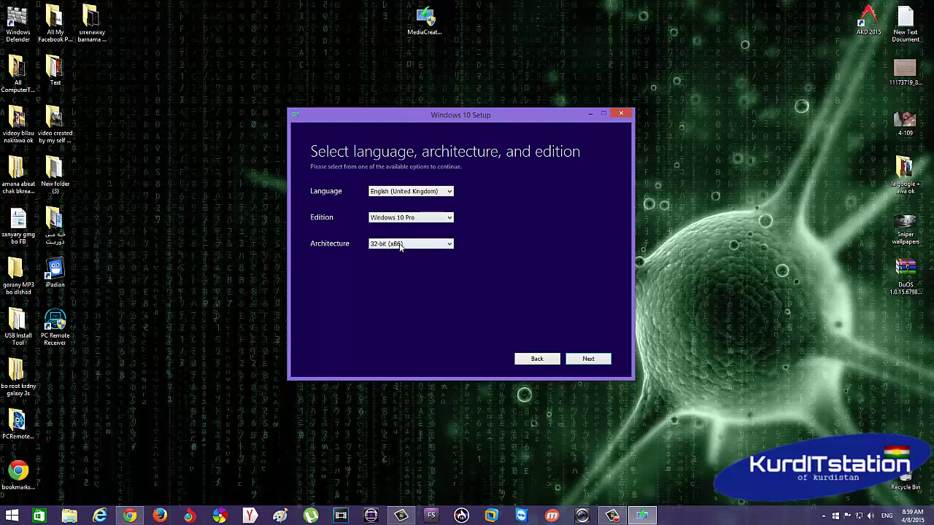
pyautogui.click(400, 247)
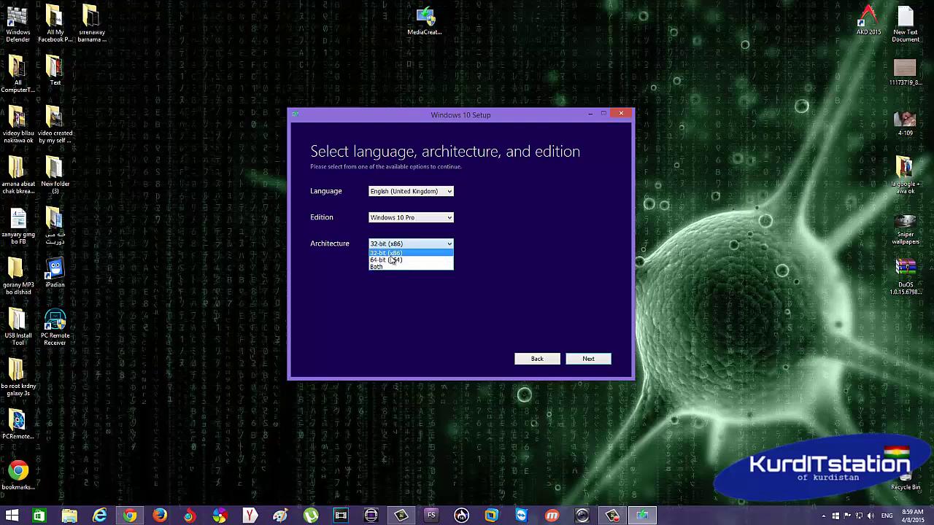
pyautogui.click(392, 267)
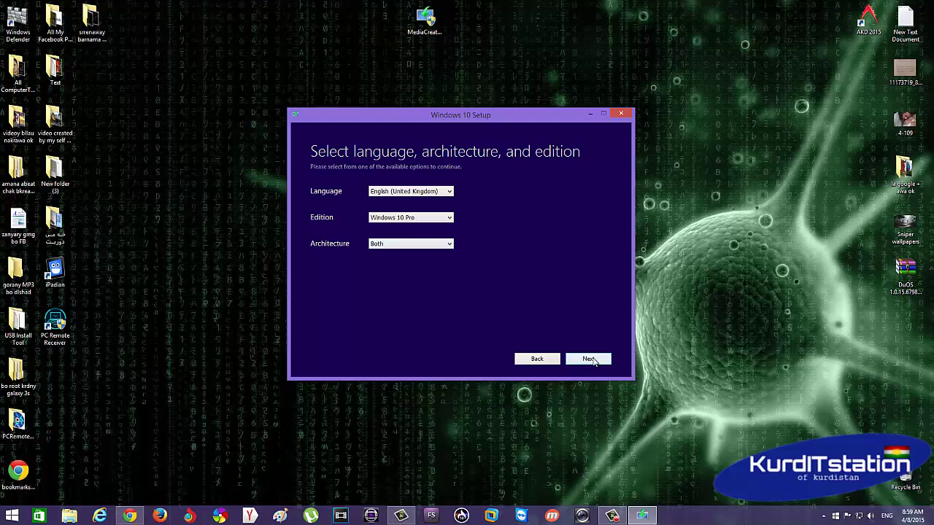
pyautogui.click(590, 359)
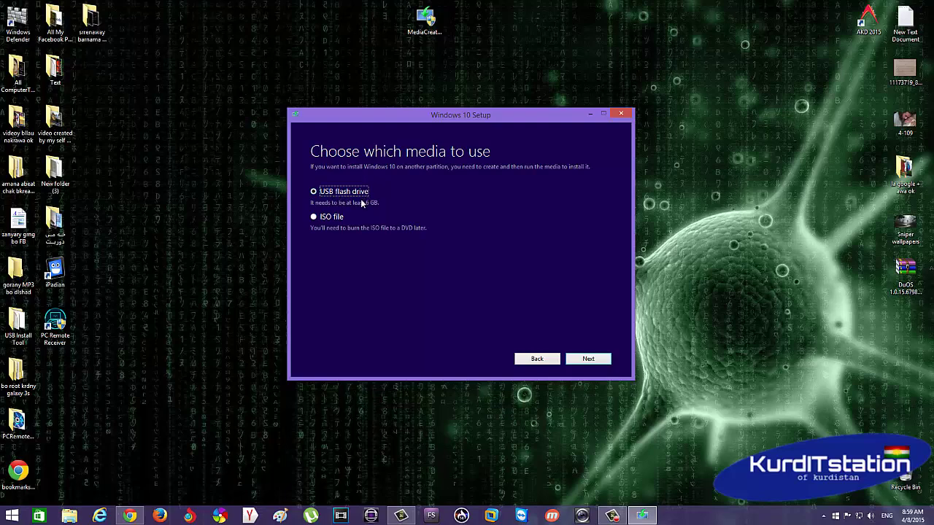
# Create the media as an ISO file named Windows 10 on the desktop, and move its icon clear of the other icons
pyautogui.click(315, 218)
pyautogui.click(588, 359)
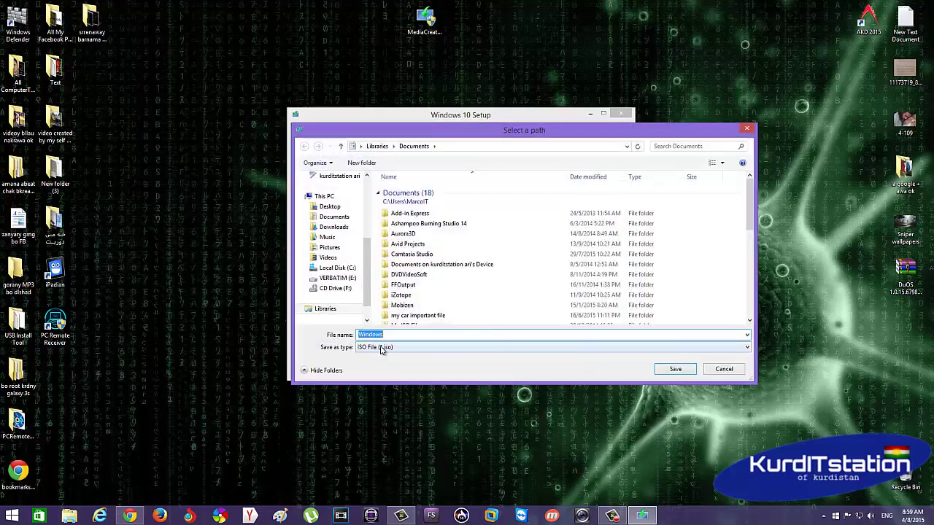
pyautogui.click(389, 335)
pyautogui.write('10')
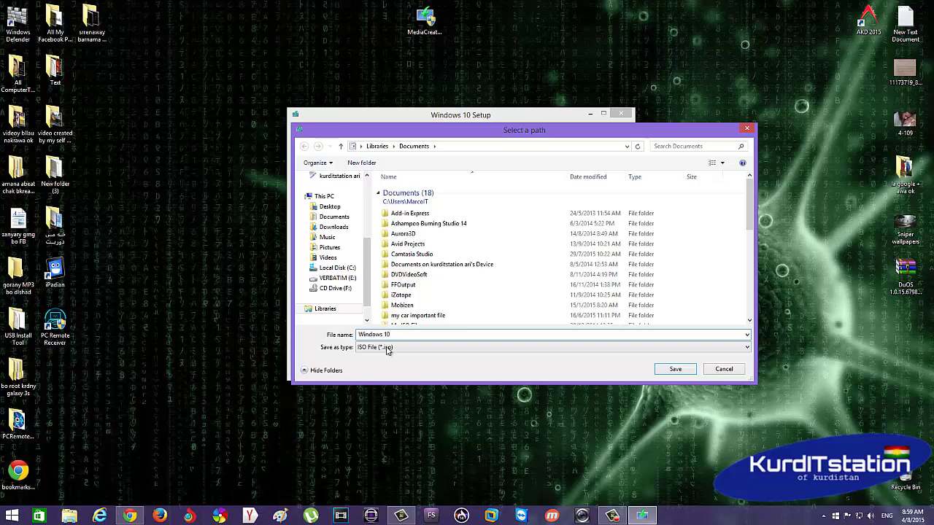
pyautogui.click(329, 207)
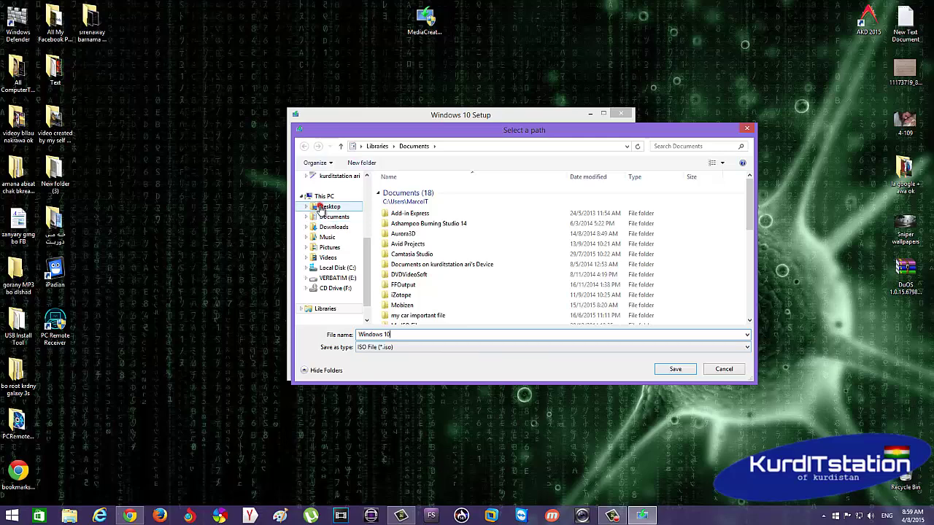
pyautogui.click(675, 369)
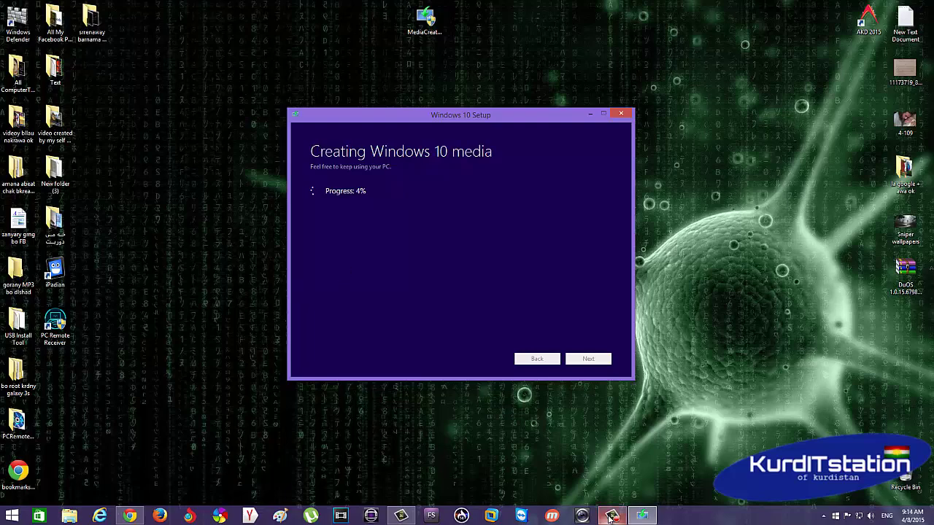
pyautogui.moveTo(609, 518)
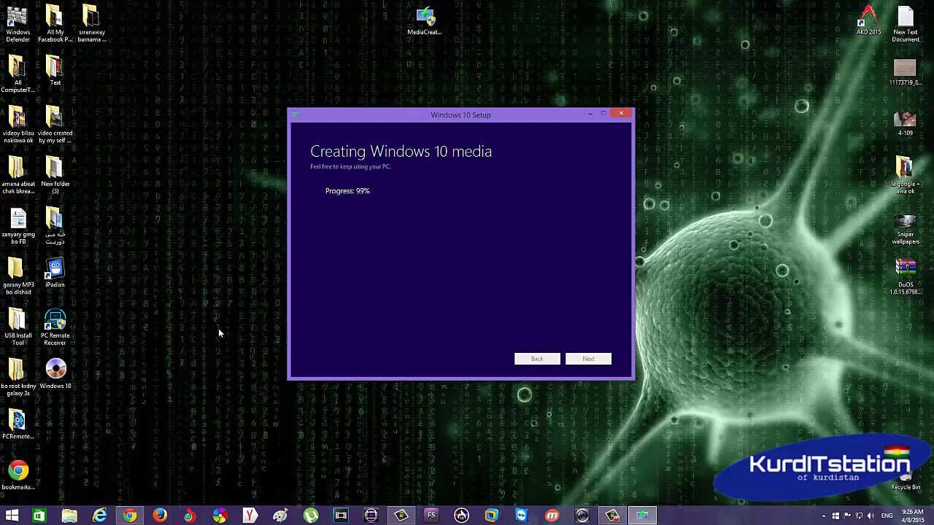
pyautogui.moveTo(60, 370); pyautogui.dragTo(130, 232)
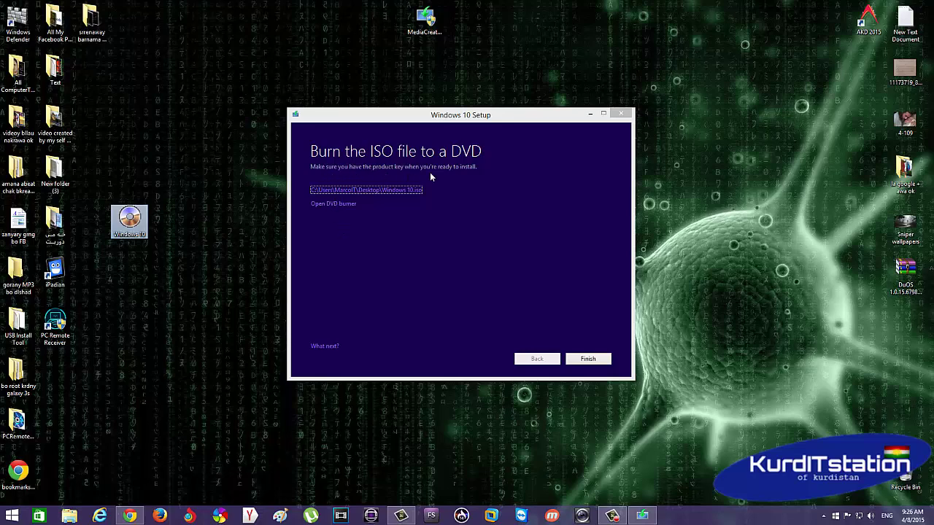
# Open the What next? help page, submit feedback rating it as helpful, and close the page and minimize the browser
pyautogui.click(336, 347)
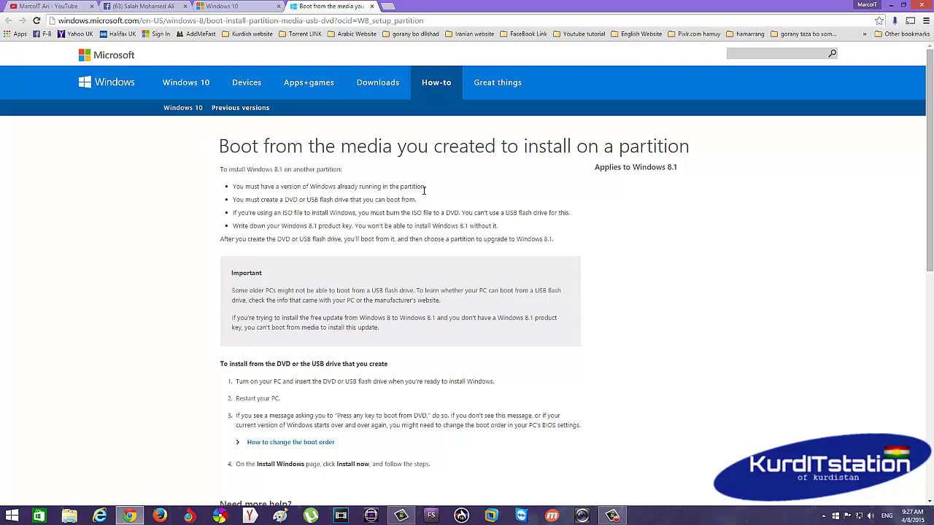
pyautogui.scroll(-2, 324, 239)
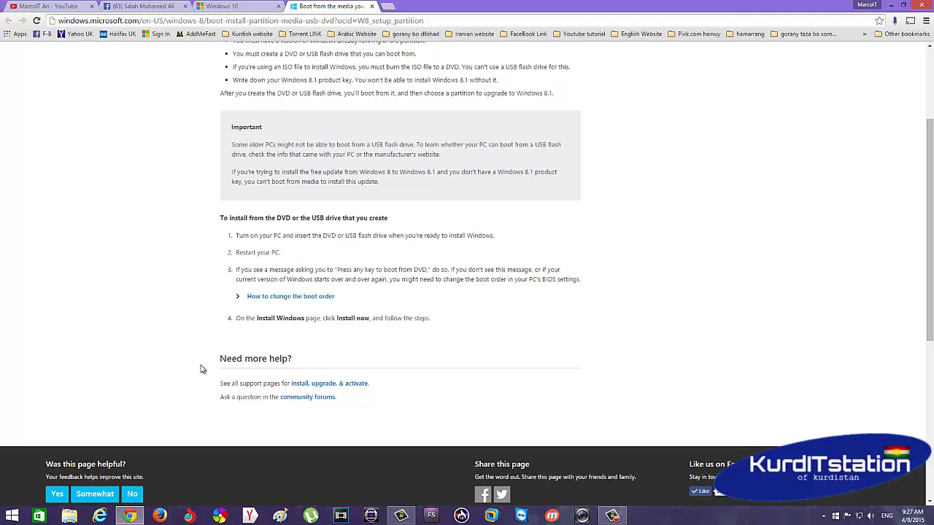
pyautogui.scroll(-2, 205, 370)
pyautogui.click(57, 348)
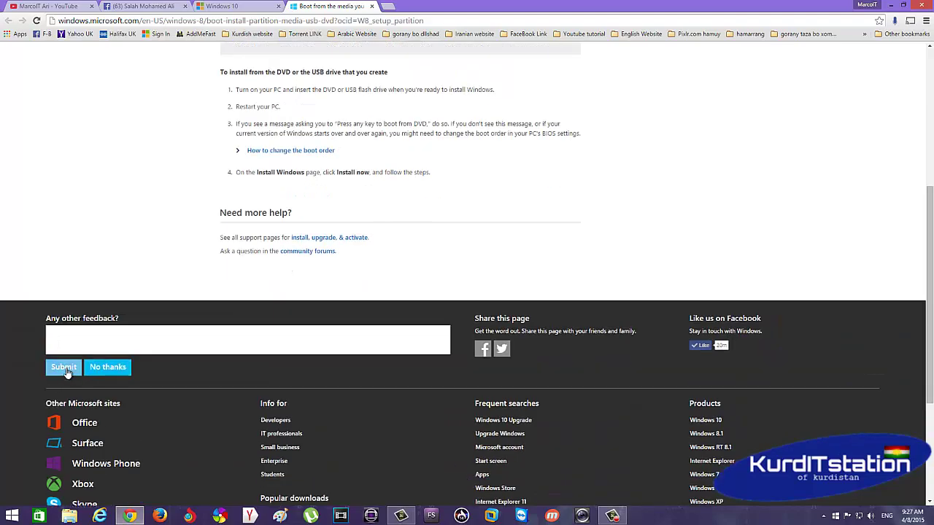
pyautogui.click(65, 367)
pyautogui.scroll(3, 334, 215)
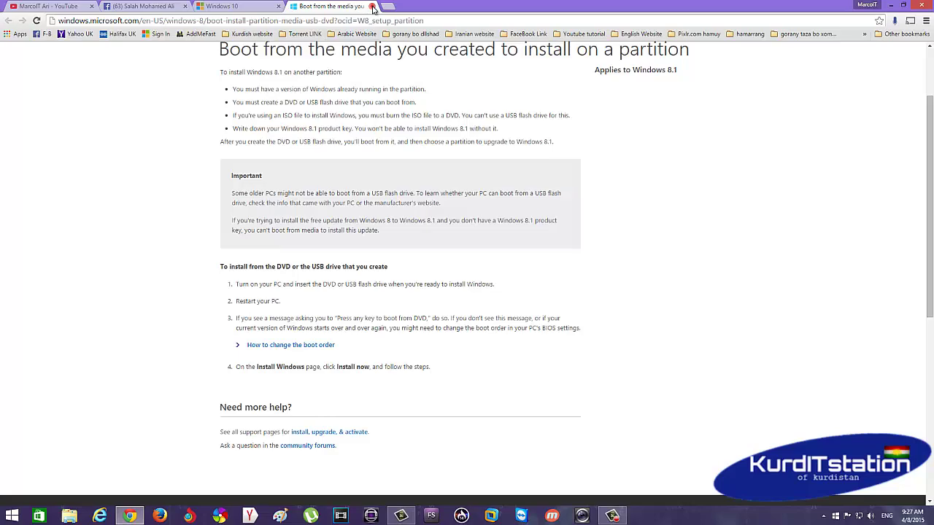
pyautogui.click(372, 6)
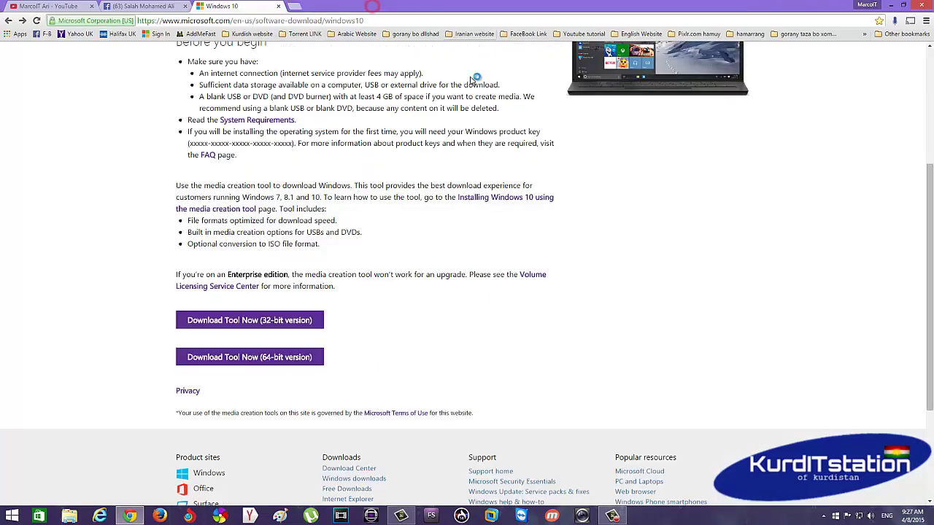
pyautogui.click(891, 5)
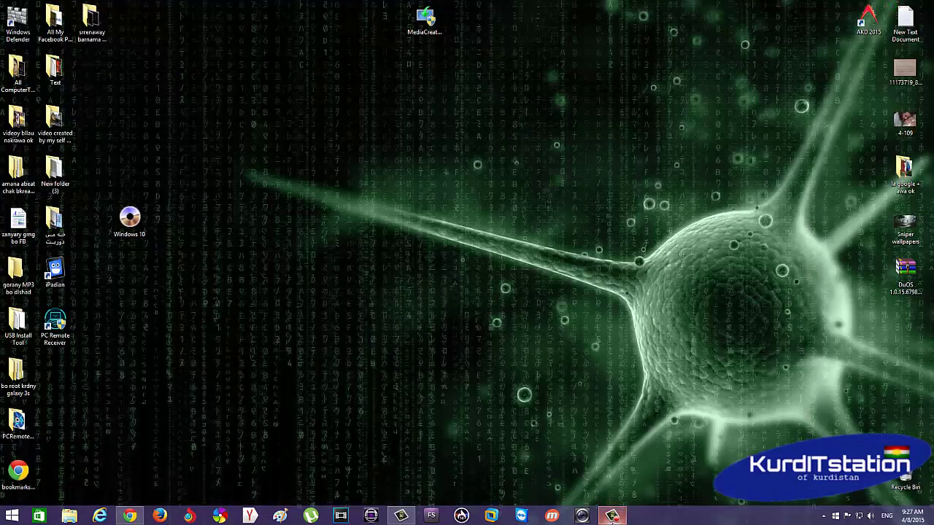
# Move the Windows 10 ISO toward the middle of the desktop and inspect its x64, efi, and x86 folders in UltraISO
pyautogui.moveTo(131, 225); pyautogui.dragTo(313, 169)
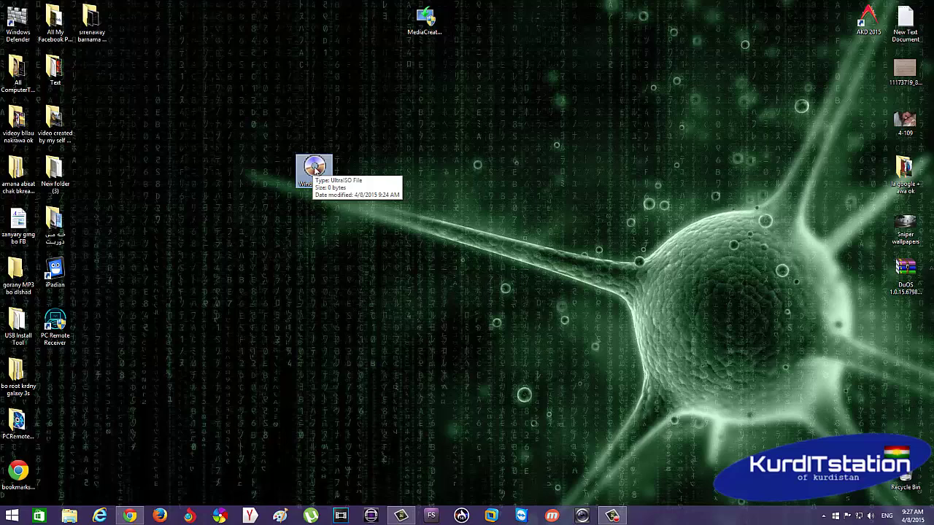
pyautogui.doubleClick(315, 167)
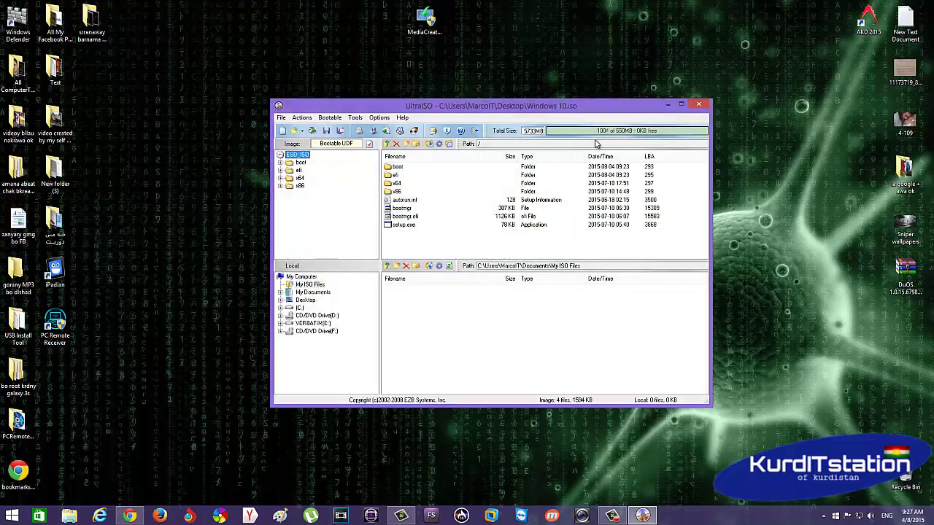
pyautogui.click(299, 178)
pyautogui.click(298, 170)
pyautogui.click(299, 186)
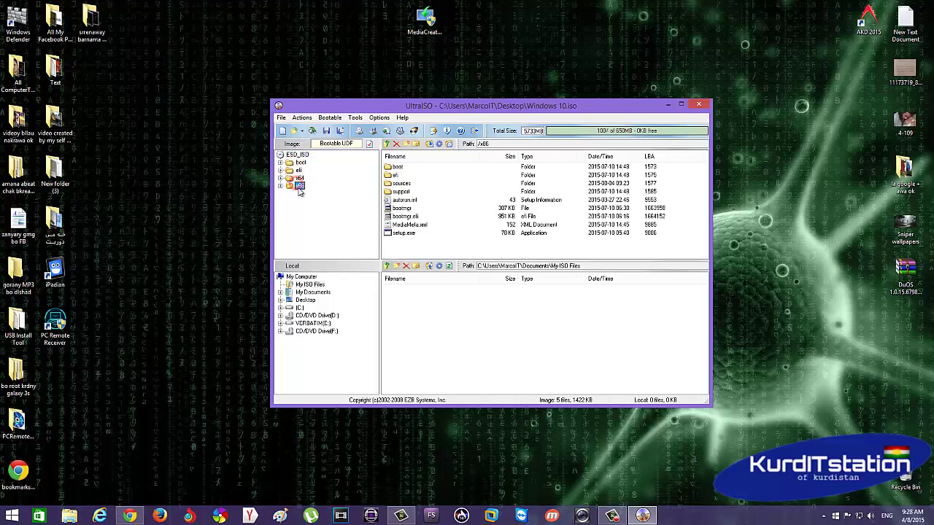
pyautogui.click(699, 104)
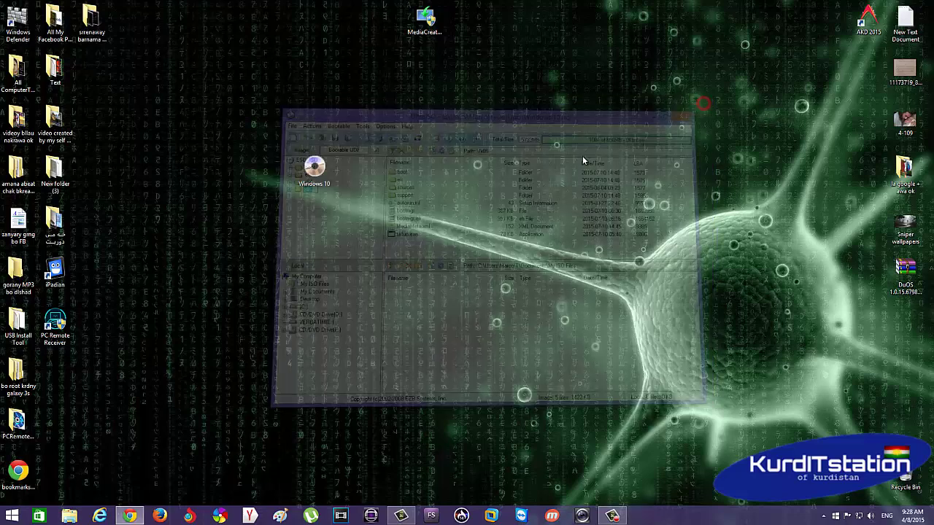
# Check the Windows 10 ISO's size and size on disk in its file properties, and close the properties window
pyautogui.rightClick(319, 177)
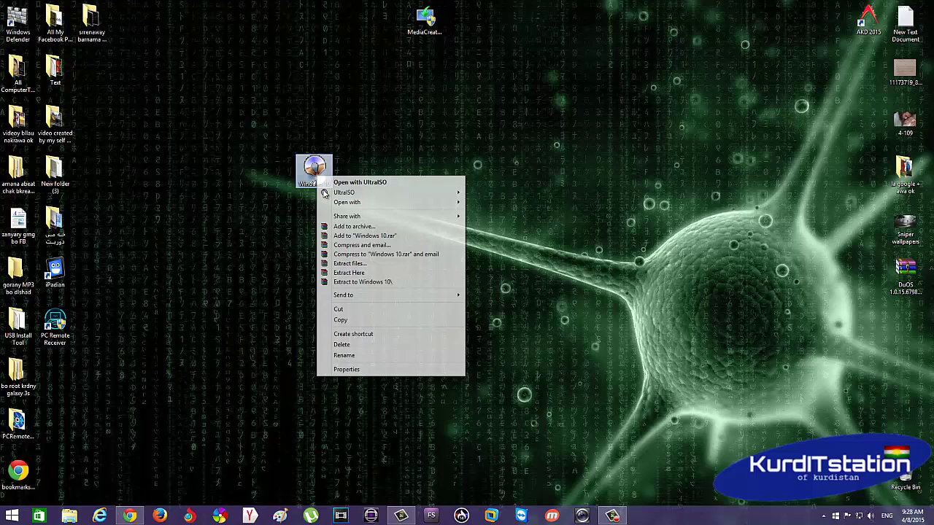
pyautogui.click(370, 369)
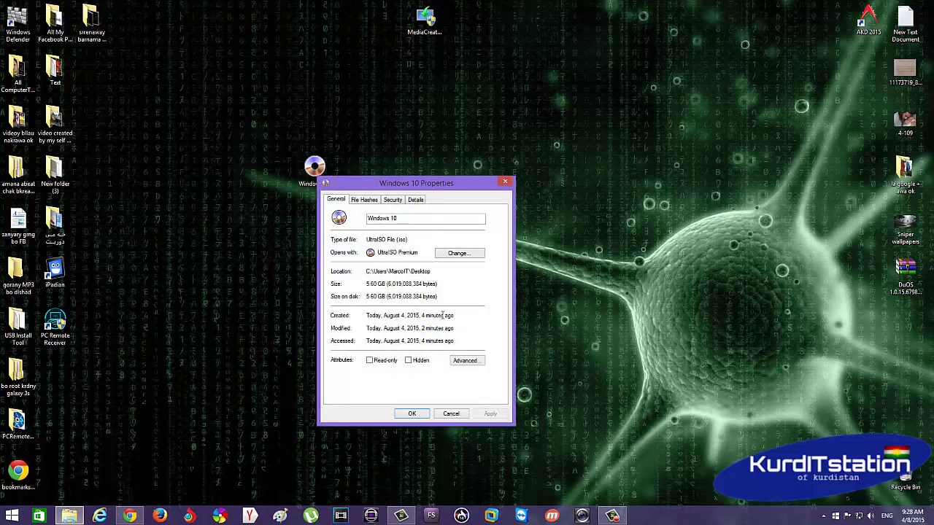
pyautogui.moveTo(398, 183); pyautogui.dragTo(475, 126)
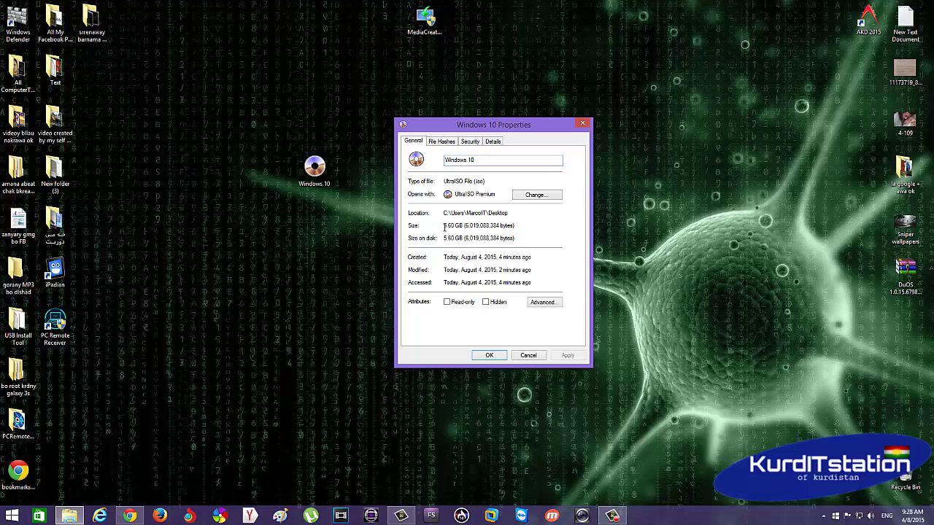
pyautogui.moveTo(444, 228); pyautogui.dragTo(463, 226)
pyautogui.click(465, 225)
pyautogui.moveTo(464, 237); pyautogui.dragTo(444, 238)
pyautogui.click(518, 237)
pyautogui.click(584, 124)
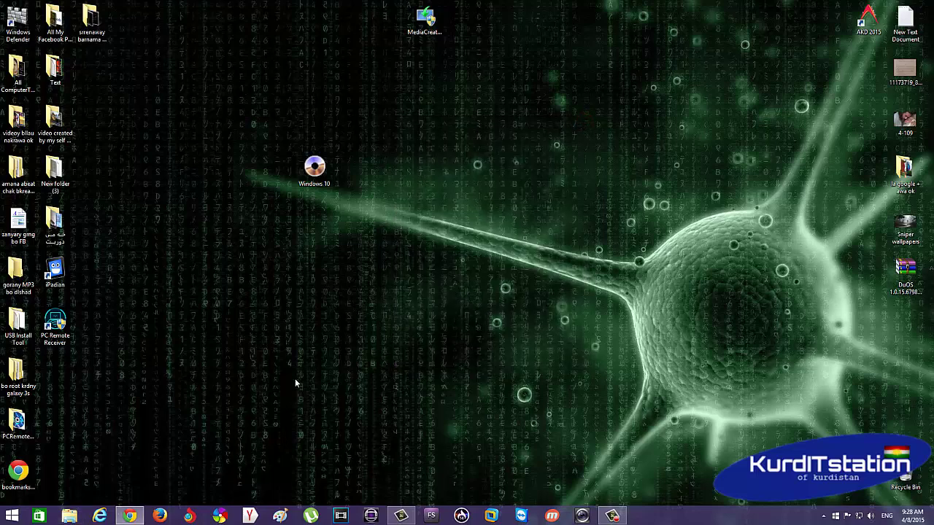
# Switch to Chrome and search Google Images for dvd+r dl in a new tab
pyautogui.click(129, 516)
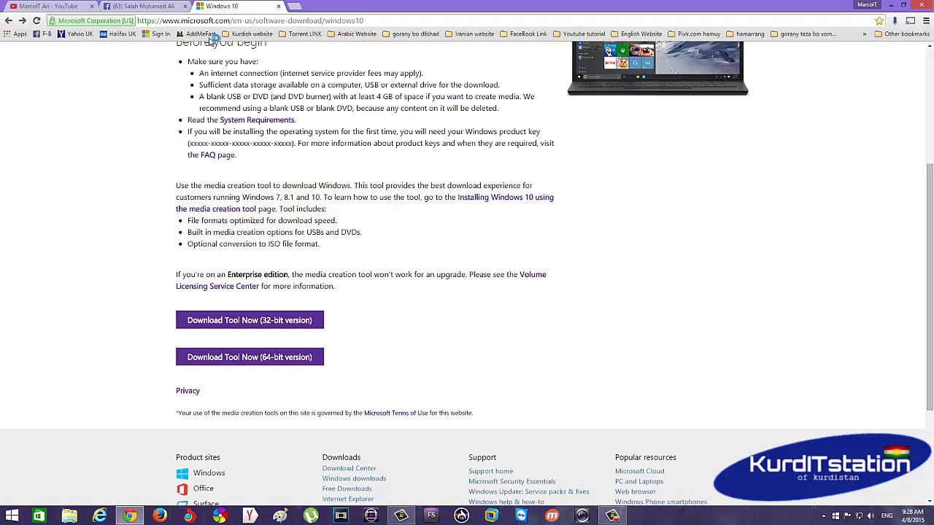
pyautogui.click(293, 7)
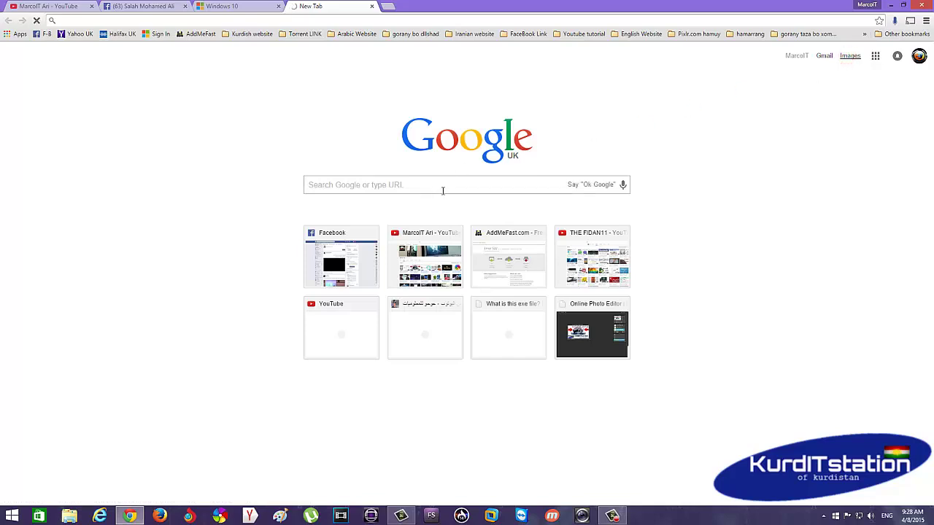
pyautogui.click(395, 201)
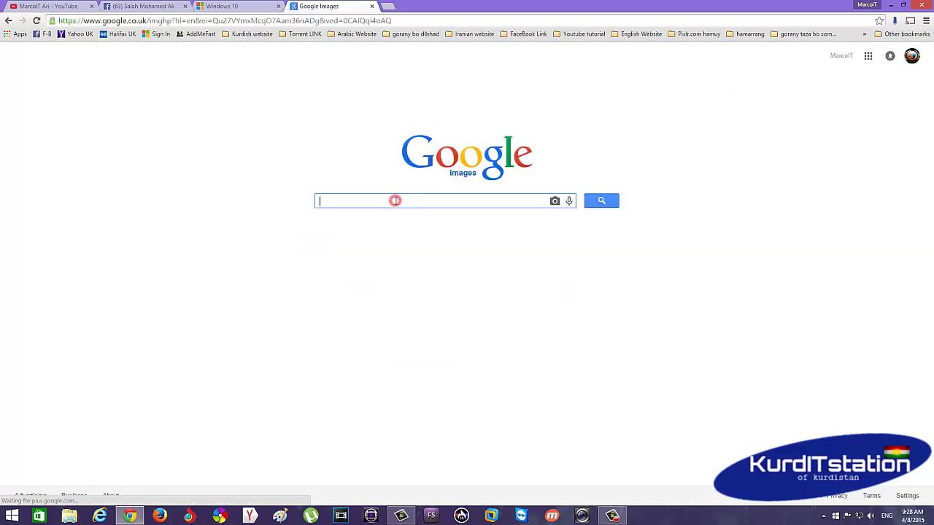
pyautogui.write('dvd')
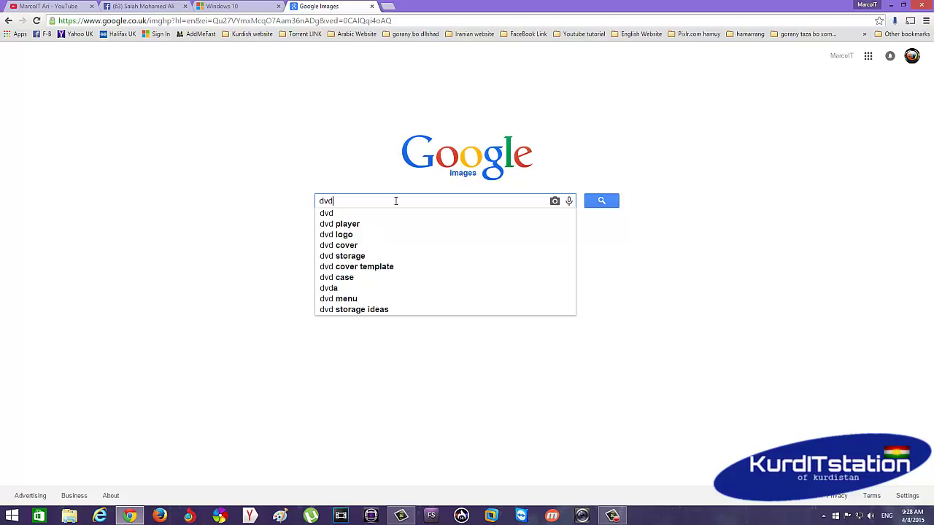
pyautogui.write('r')
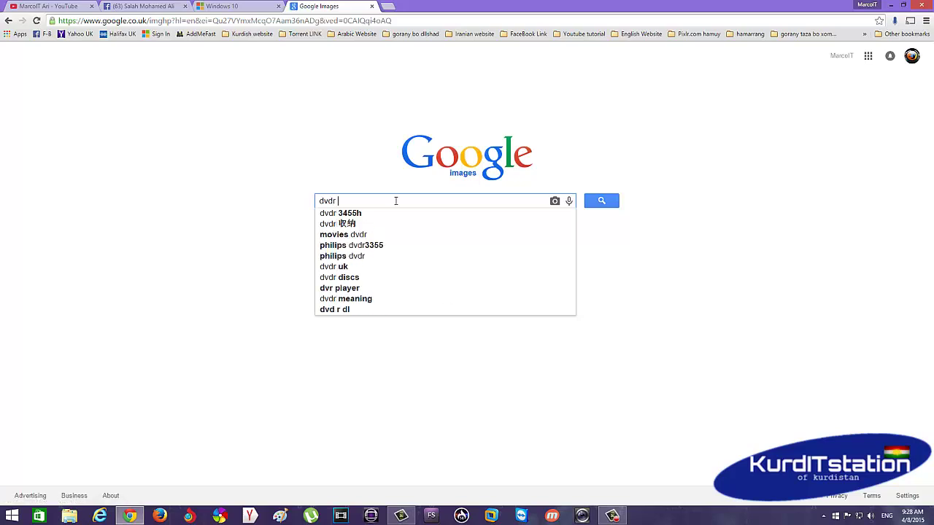
pyautogui.write(' dl')
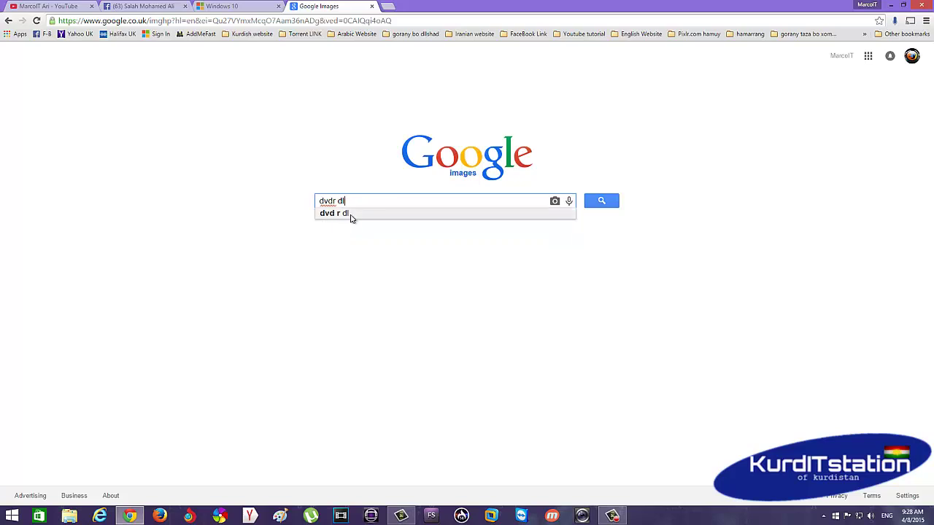
pyautogui.press('BackSpace')
pyautogui.press('BackSpace')
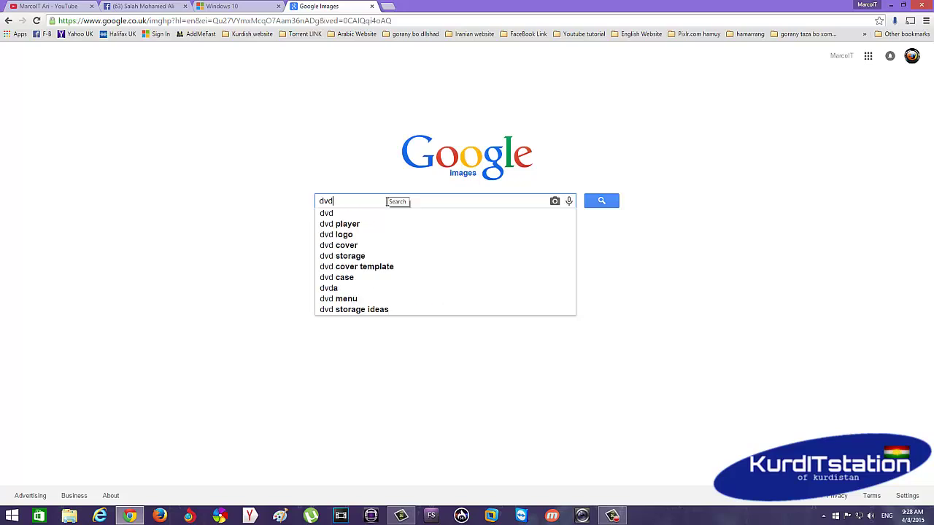
pyautogui.write('dl')
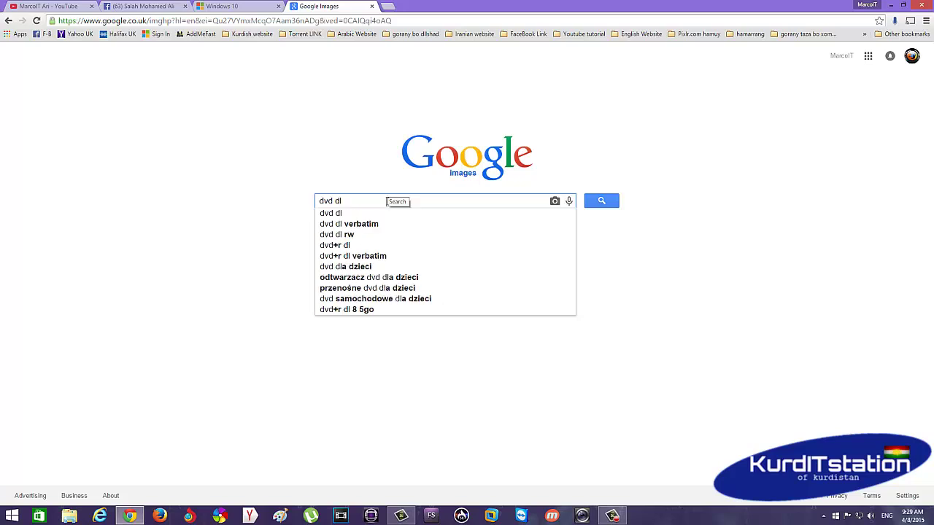
pyautogui.click(348, 247)
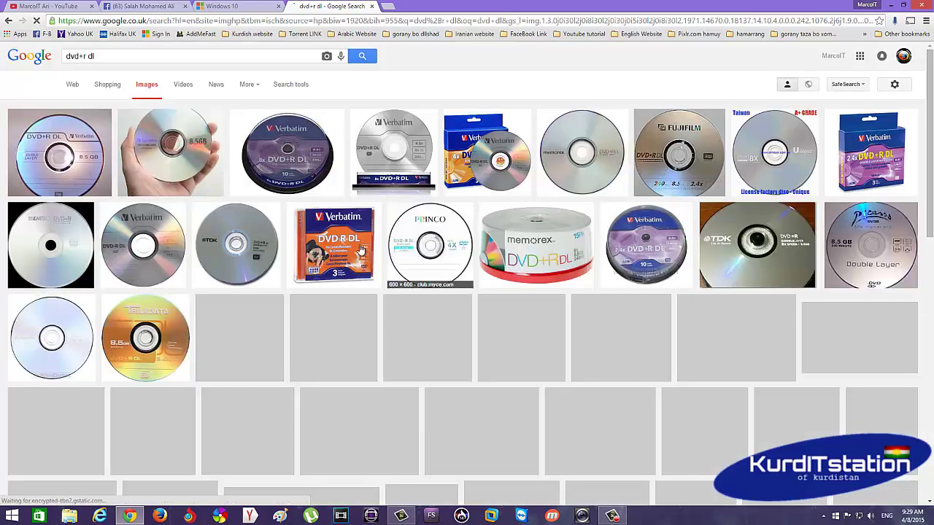
# View the enlarged Verbatim DVD+R DL 8.5 GB disc image, and close the preview and the image search tab
pyautogui.click(58, 148)
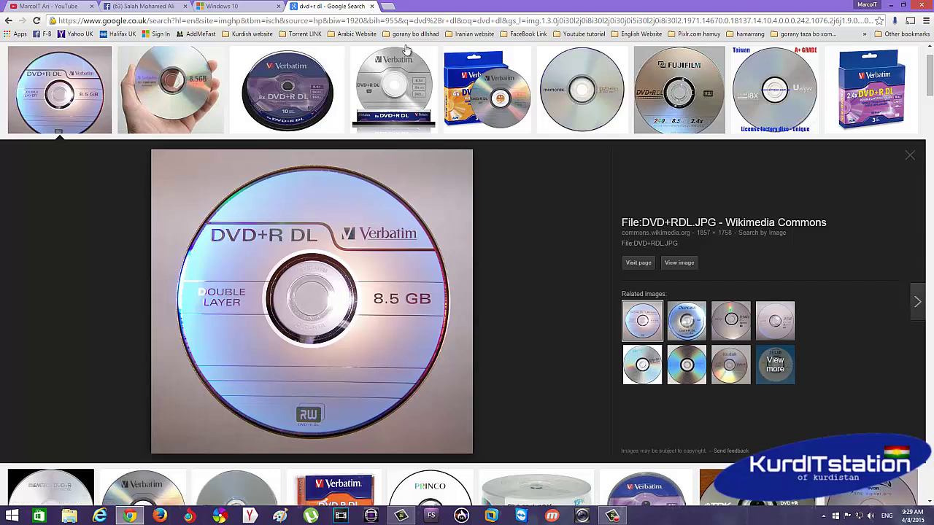
pyautogui.click(910, 156)
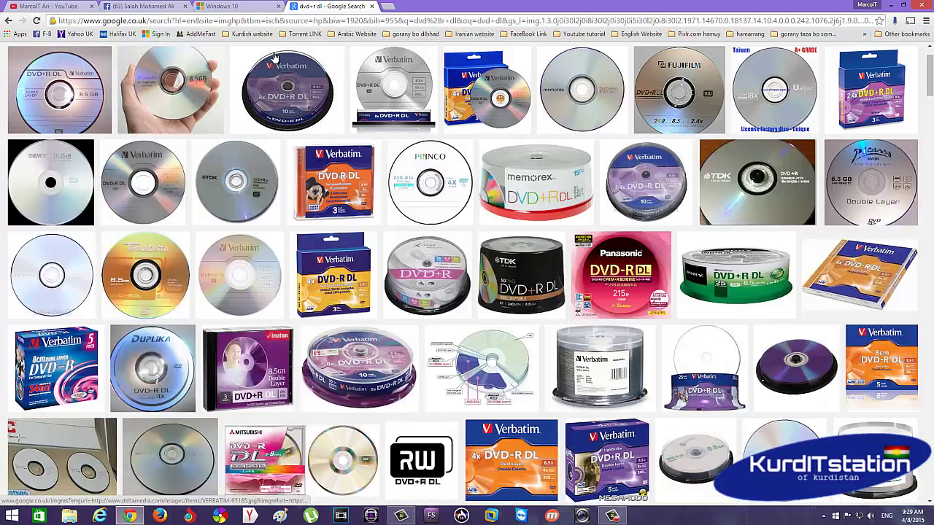
pyautogui.click(372, 6)
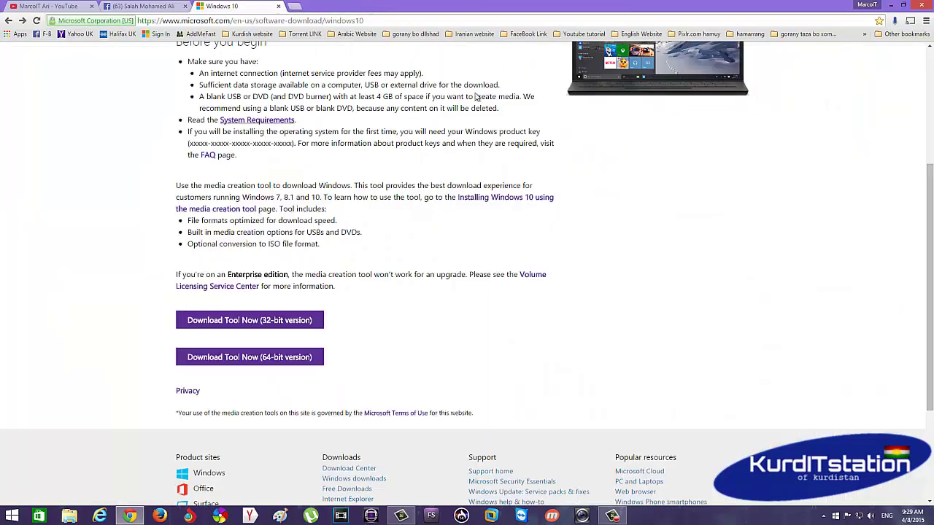
# Highlight the Windows 10 download page's address, and look through the posts on the open Facebook profile, returning to its cover area
pyautogui.click(383, 22)
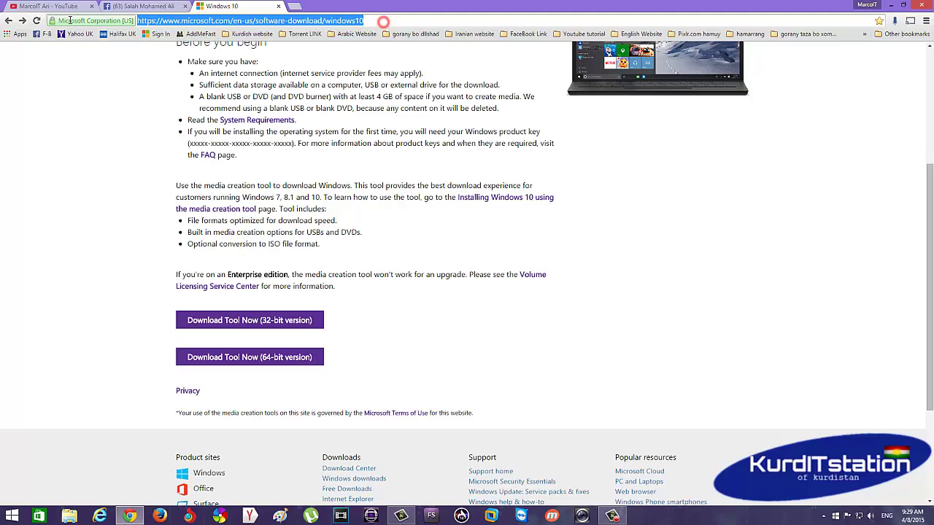
pyautogui.click(432, 20)
pyautogui.click(146, 5)
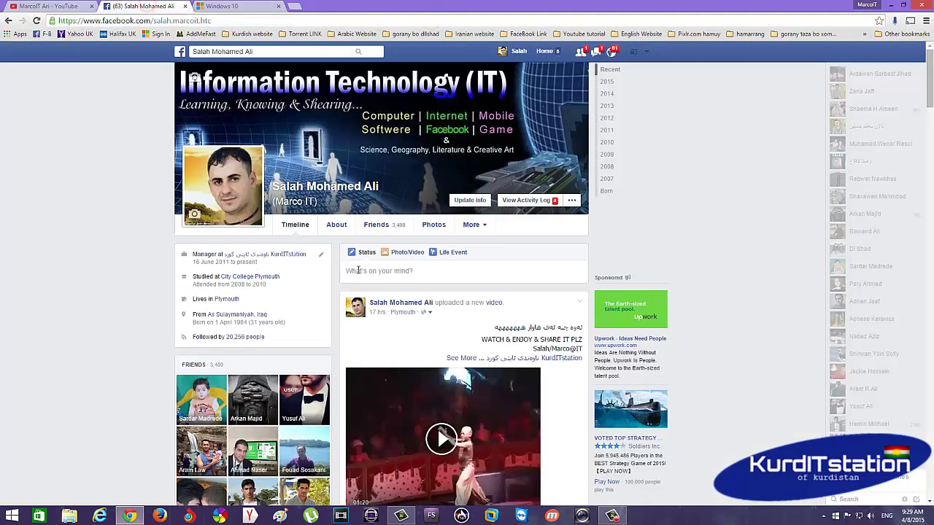
pyautogui.scroll(-1, 346, 273)
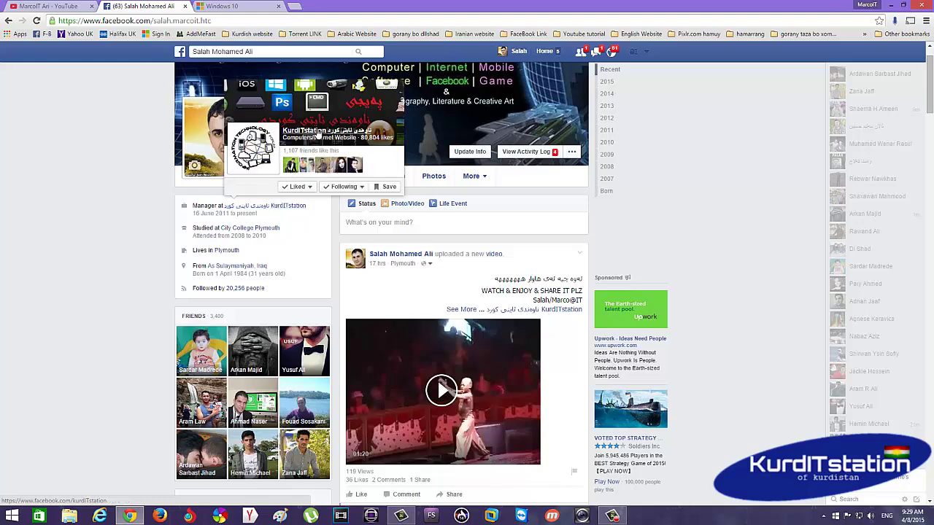
pyautogui.scroll(1, 478, 283)
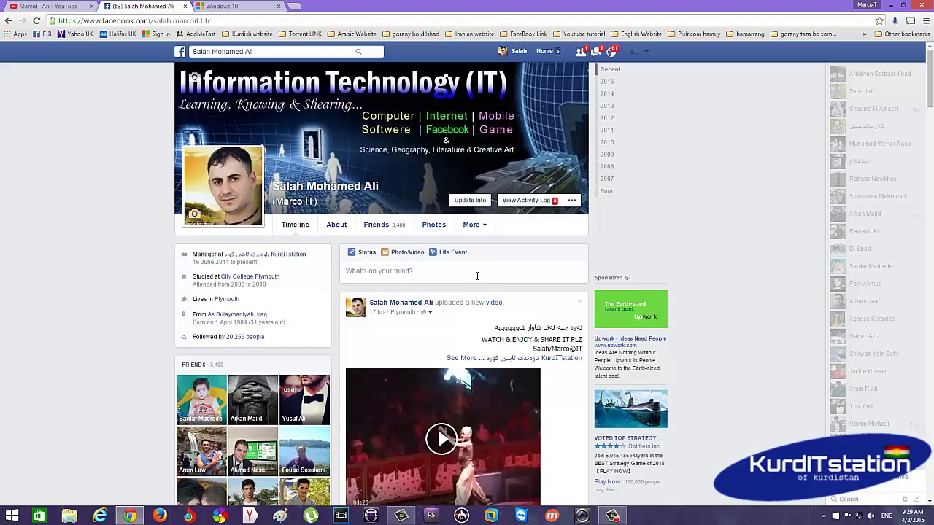
pyautogui.scroll(-7, 478, 276)
pyautogui.scroll(6, 478, 277)
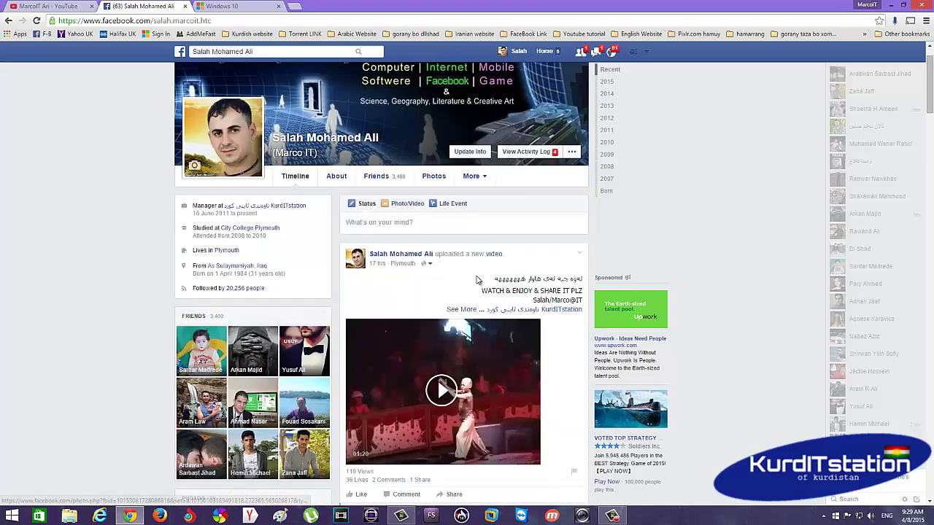
pyautogui.scroll(1, 477, 277)
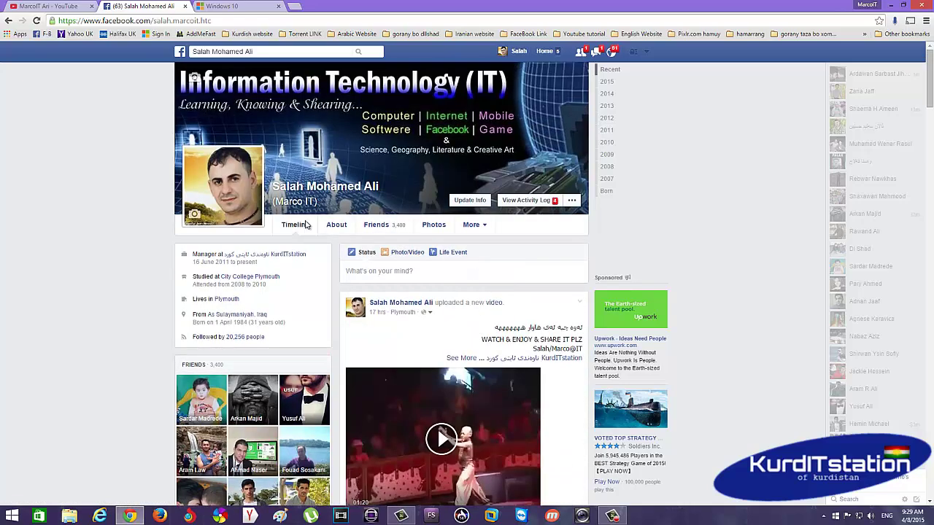
pyautogui.scroll(-5, 420, 250)
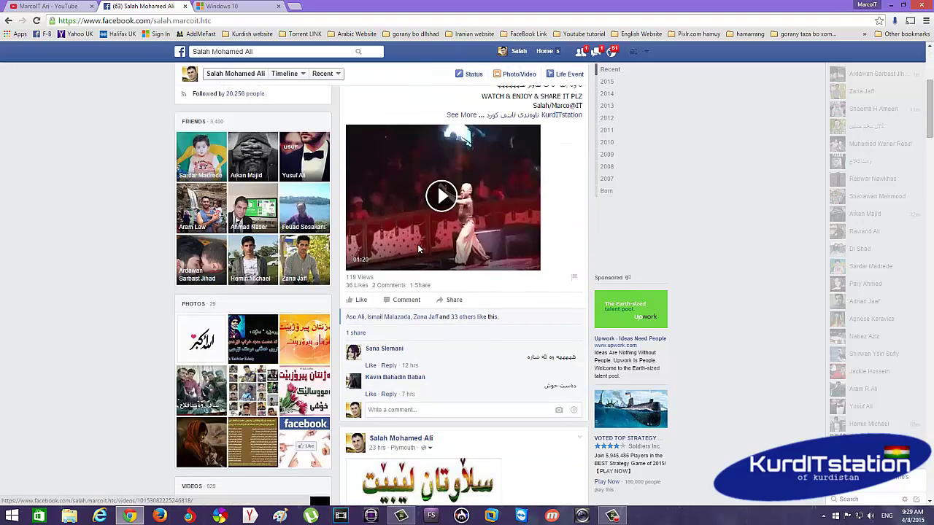
pyautogui.scroll(5, 420, 251)
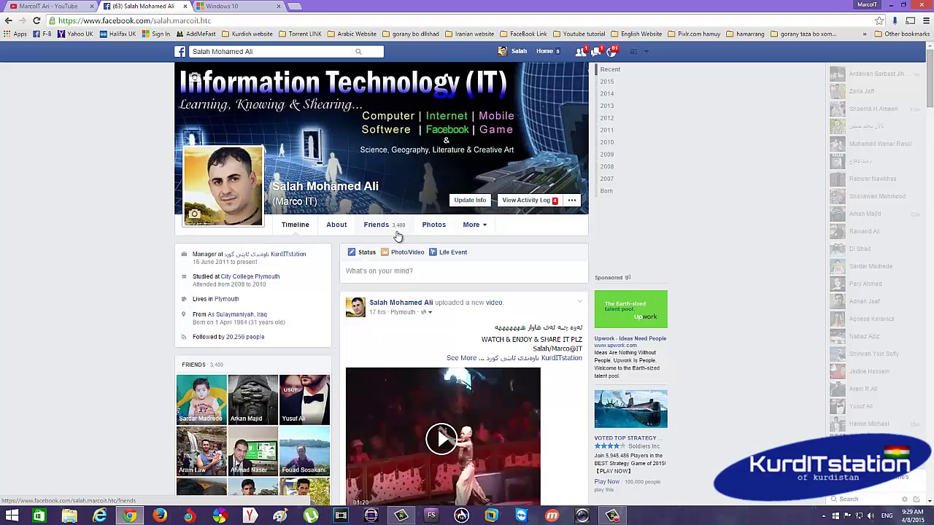
pyautogui.scroll(-6, 397, 240)
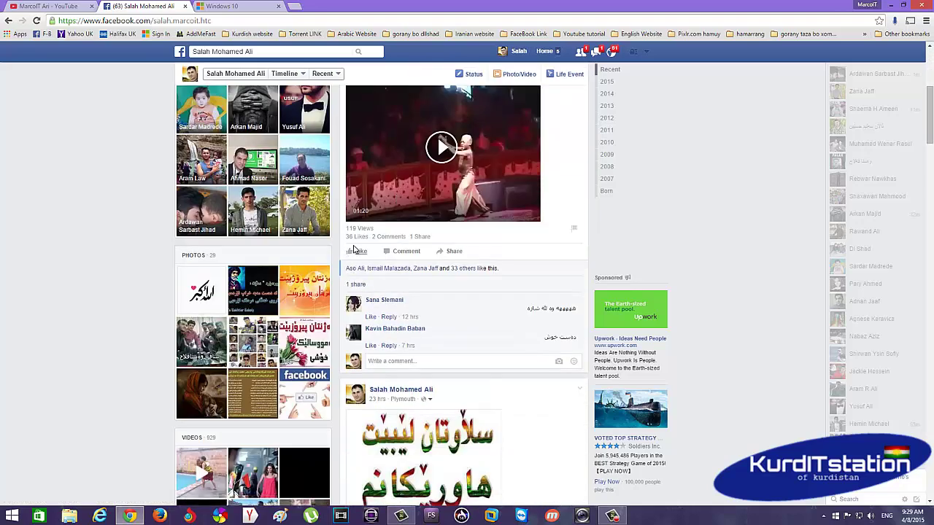
pyautogui.scroll(-6, 397, 292)
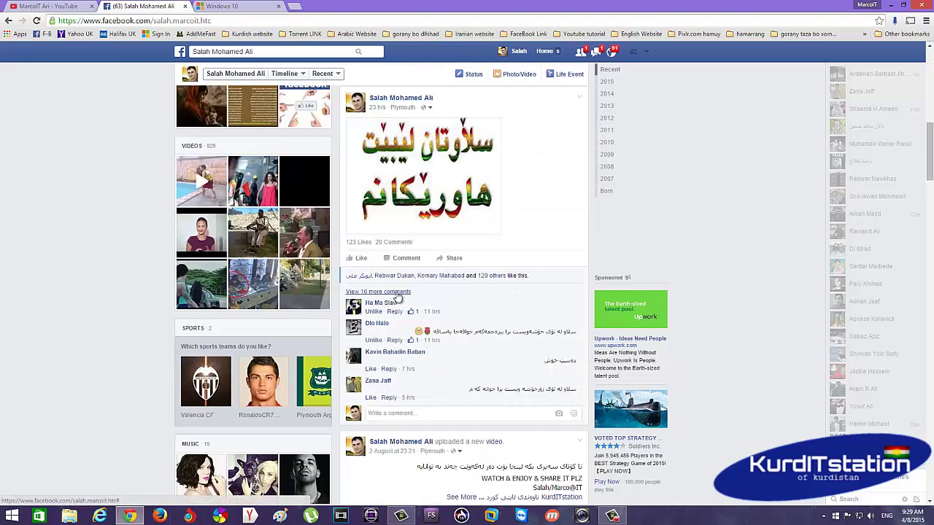
pyautogui.scroll(1, 399, 292)
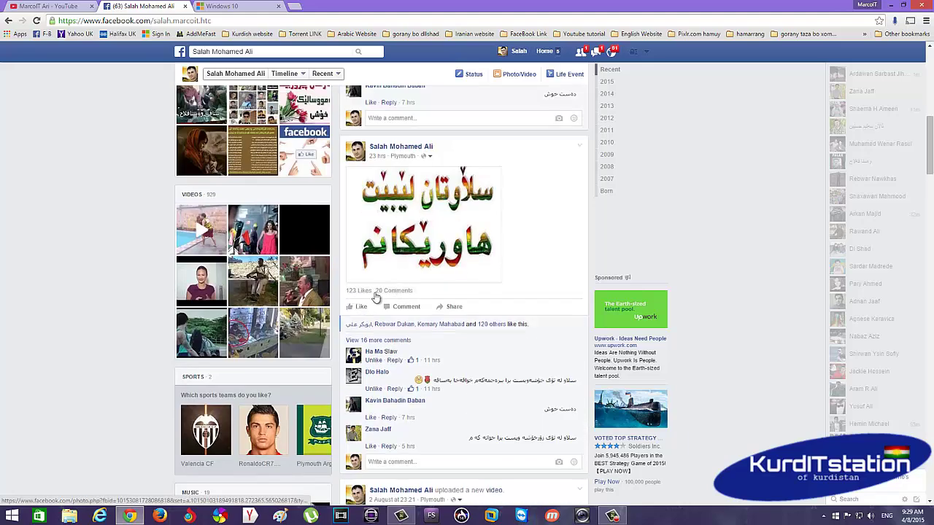
pyautogui.scroll(15, 376, 298)
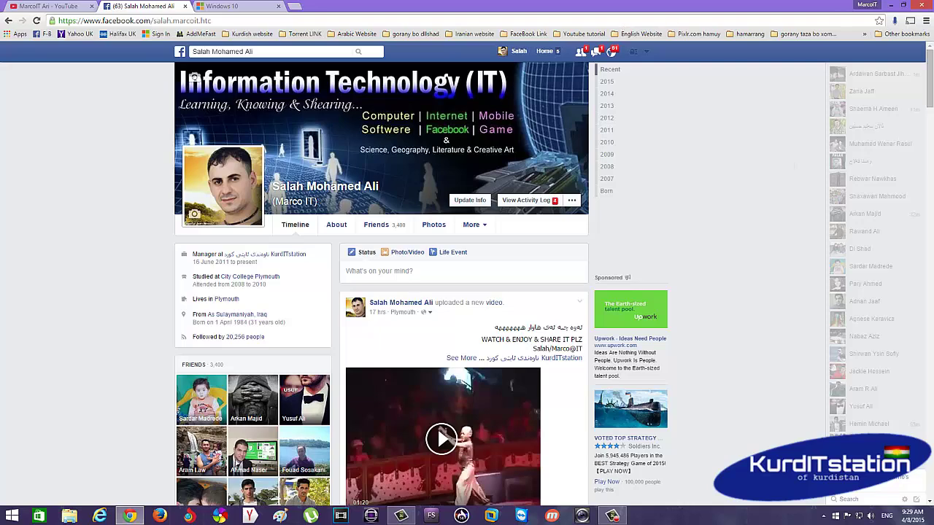
pyautogui.moveTo(930, 73); pyautogui.dragTo(929, 44)
pyautogui.click(97, 137)
pyautogui.click(930, 79)
pyautogui.moveTo(930, 79)
pyautogui.mouseDown()
pyautogui.moveTo(931, 103)
pyautogui.moveTo(930, 78)
pyautogui.mouseUp()
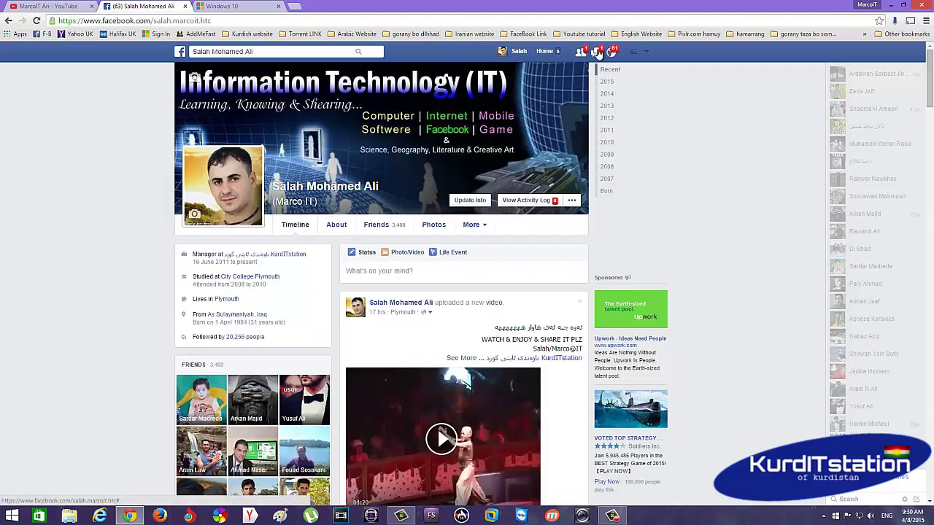
pyautogui.click(68, 128)
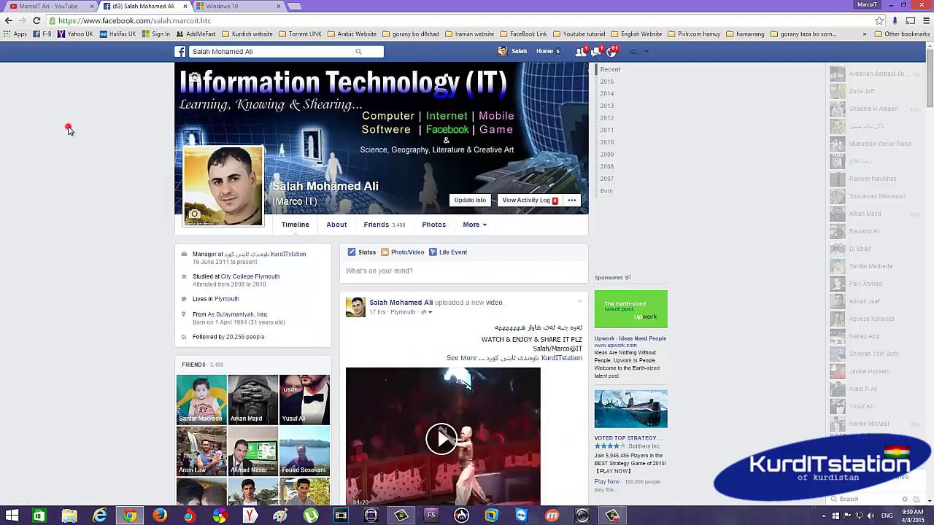
# Show the Windows 10 download page and the Facebook profile again, and minimize the browser from the download page
pyautogui.click(230, 6)
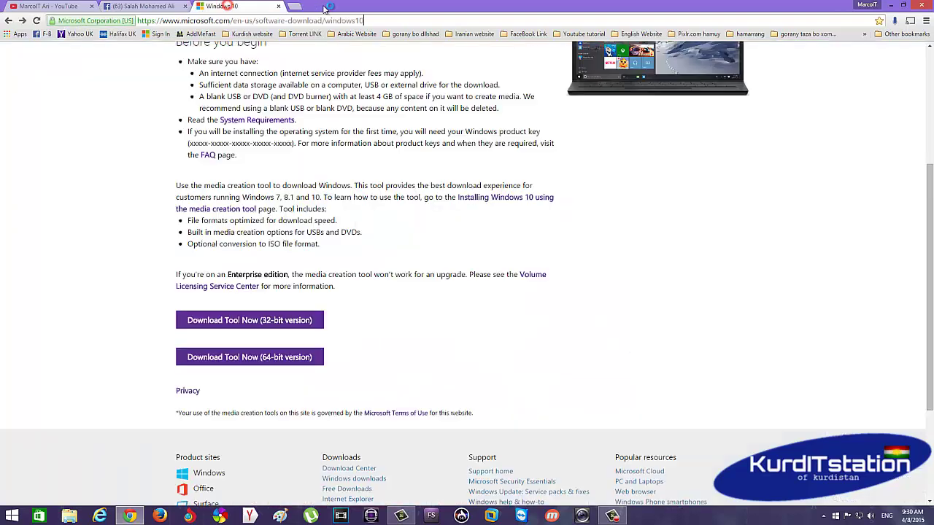
pyautogui.click(139, 6)
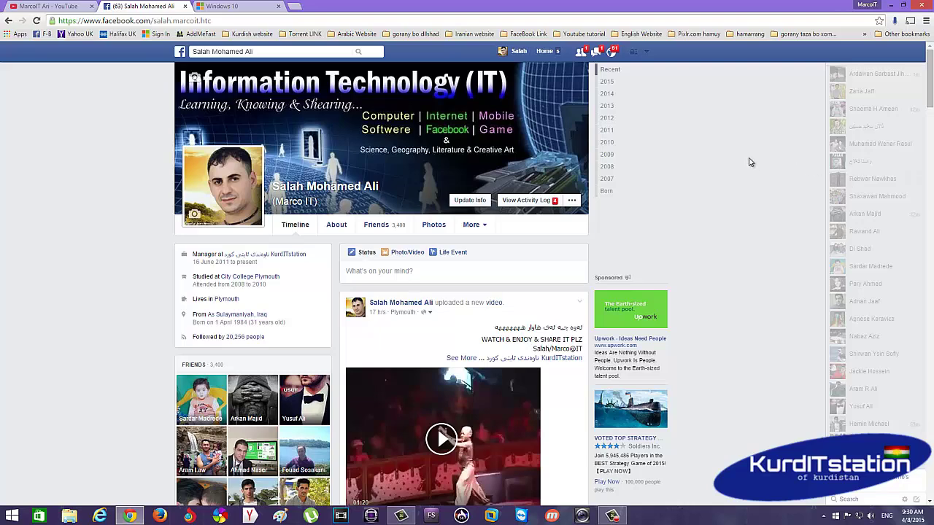
pyautogui.scroll(-4, 747, 164)
pyautogui.scroll(4, 746, 166)
pyautogui.click(229, 6)
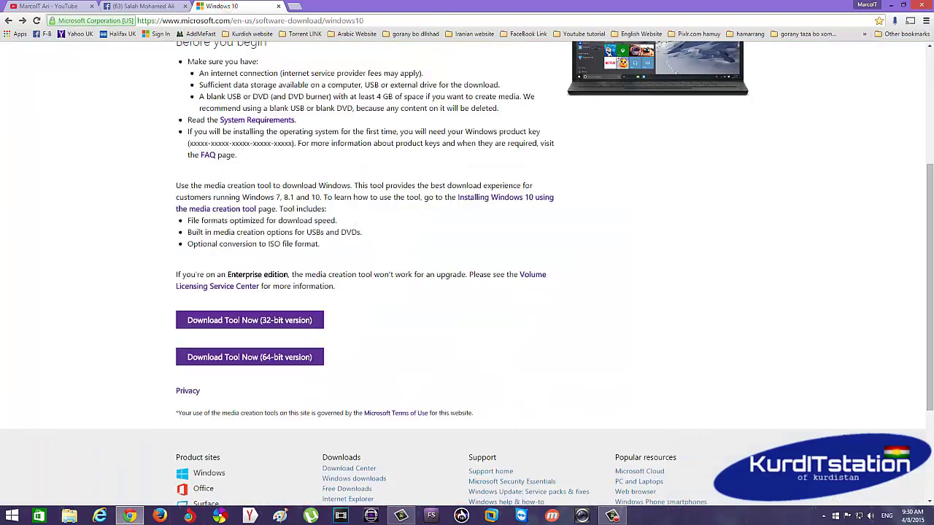
pyautogui.click(893, 6)
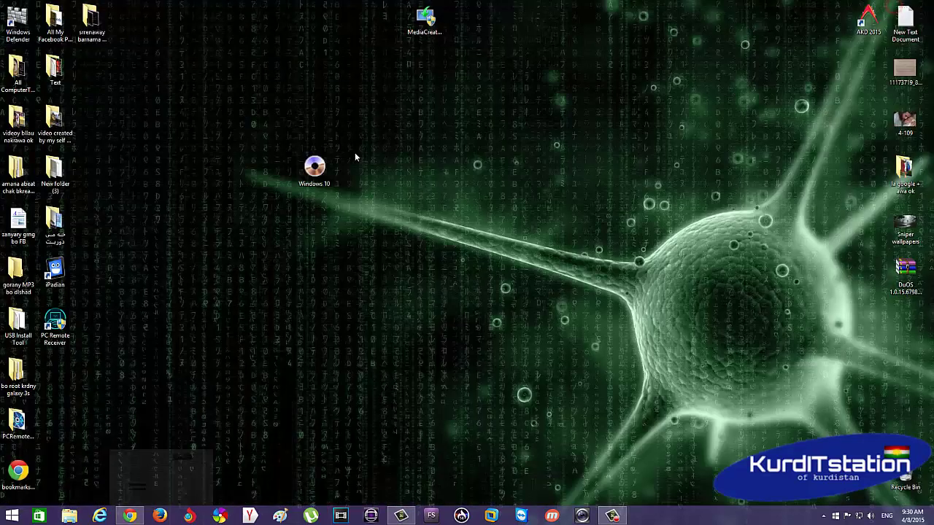
# Open the Windows 10 ISO in UltraISO, and move its window and the ISO's desktop icon apart so both are visible
pyautogui.click(316, 168)
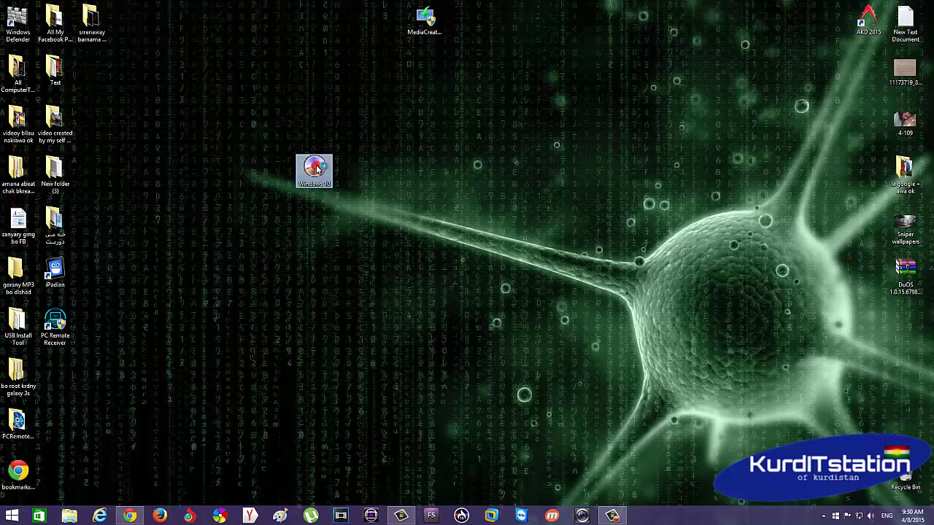
pyautogui.doubleClick(316, 168)
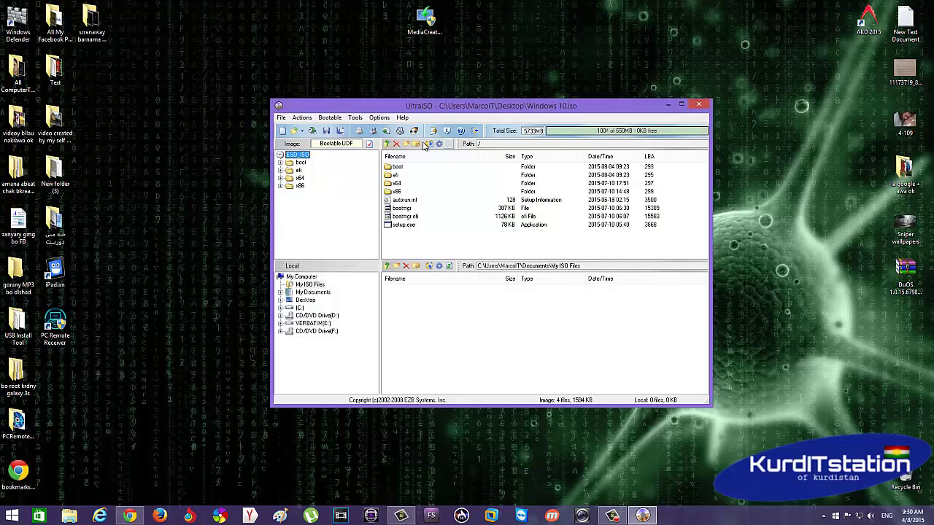
pyautogui.moveTo(485, 108); pyautogui.dragTo(541, 90)
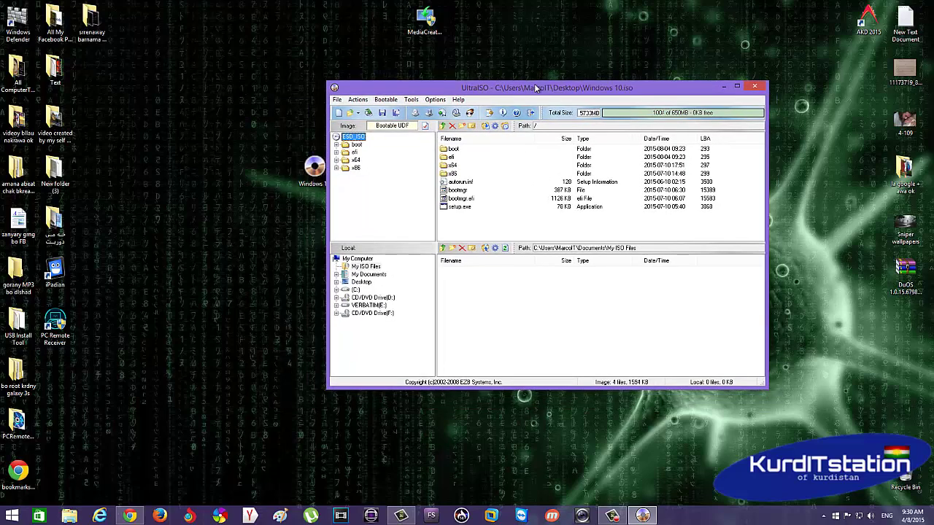
pyautogui.moveTo(316, 167); pyautogui.dragTo(217, 127)
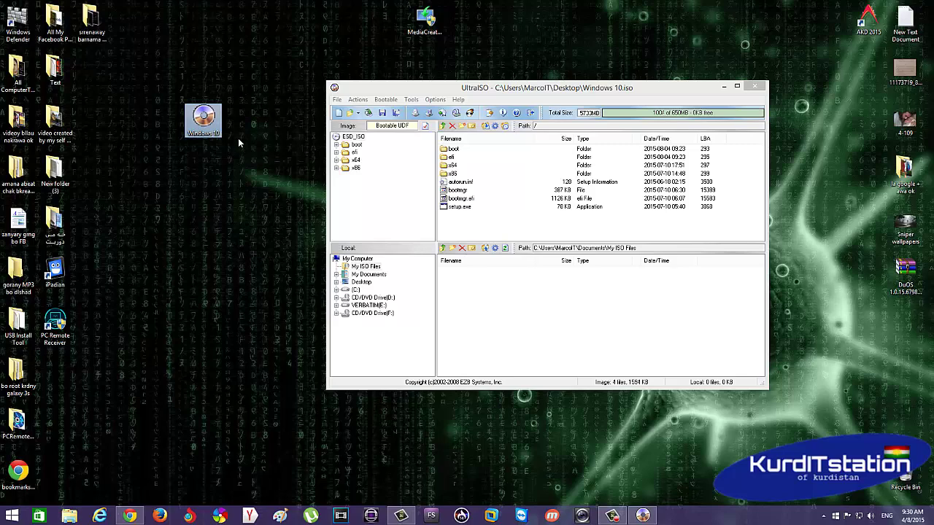
pyautogui.moveTo(464, 89)
pyautogui.mouseDown()
pyautogui.moveTo(496, 90)
pyautogui.moveTo(469, 90)
pyautogui.mouseUp()
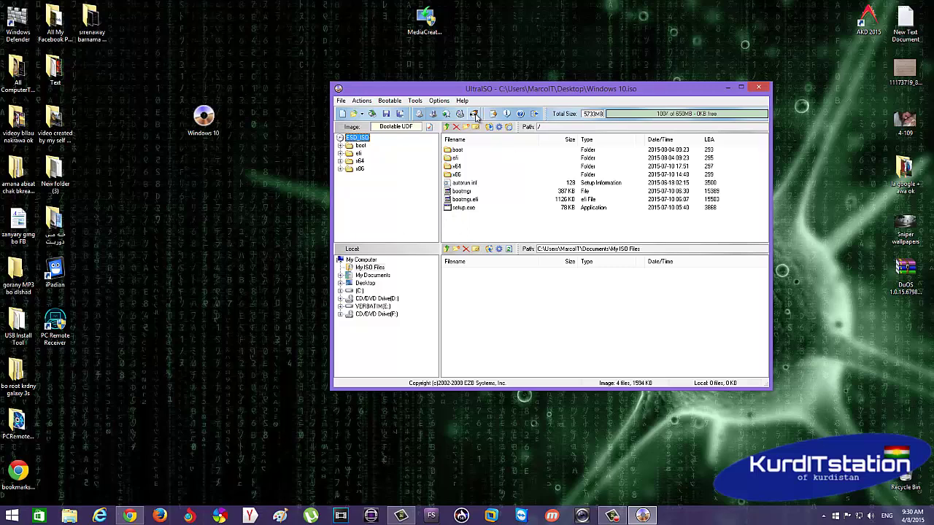
# Review the Burn Image settings for the Windows 10 ISO, including the available write speeds, keep Maximum, and close the dialog and UltraISO
pyautogui.click(474, 114)
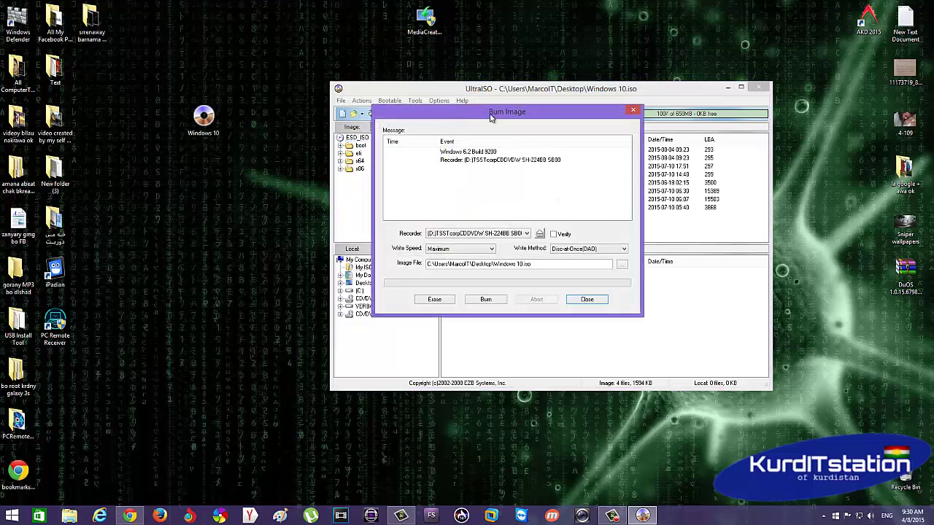
pyautogui.click(632, 110)
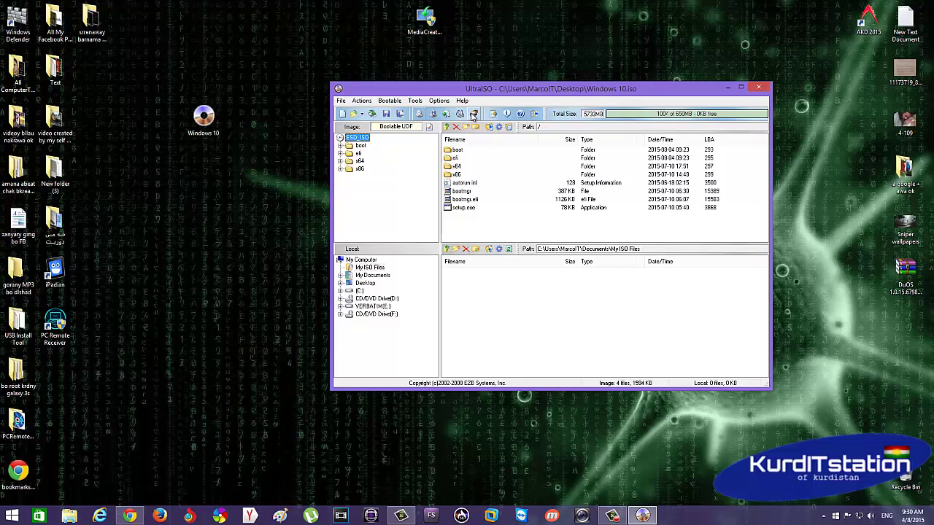
pyautogui.click(473, 115)
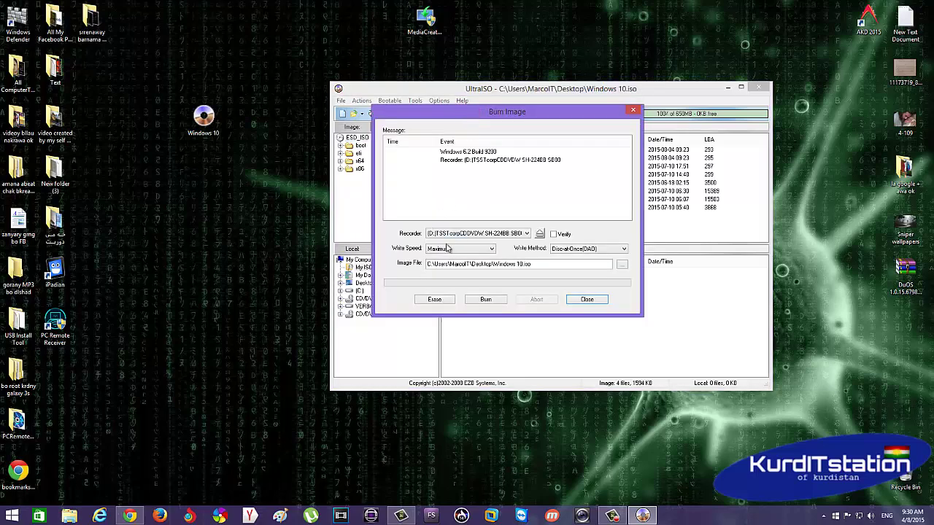
pyautogui.click(462, 249)
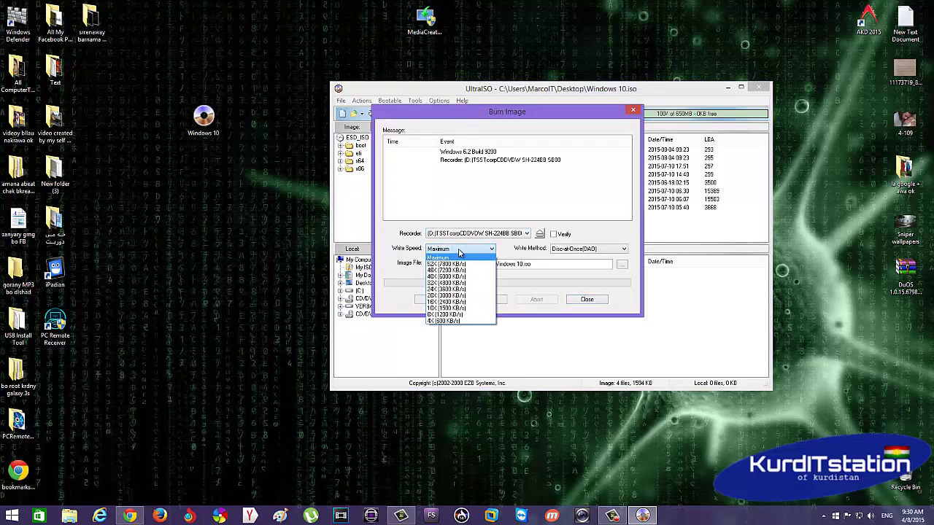
pyautogui.click(459, 252)
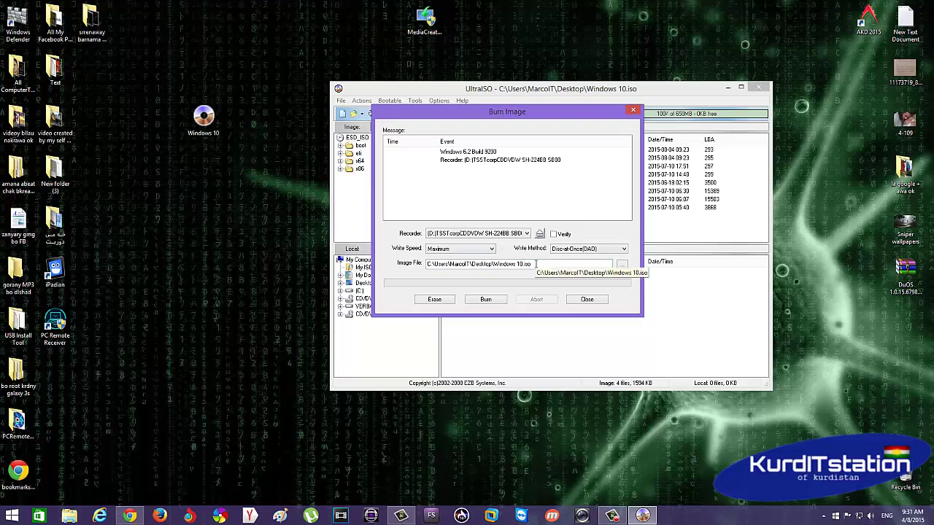
pyautogui.click(632, 111)
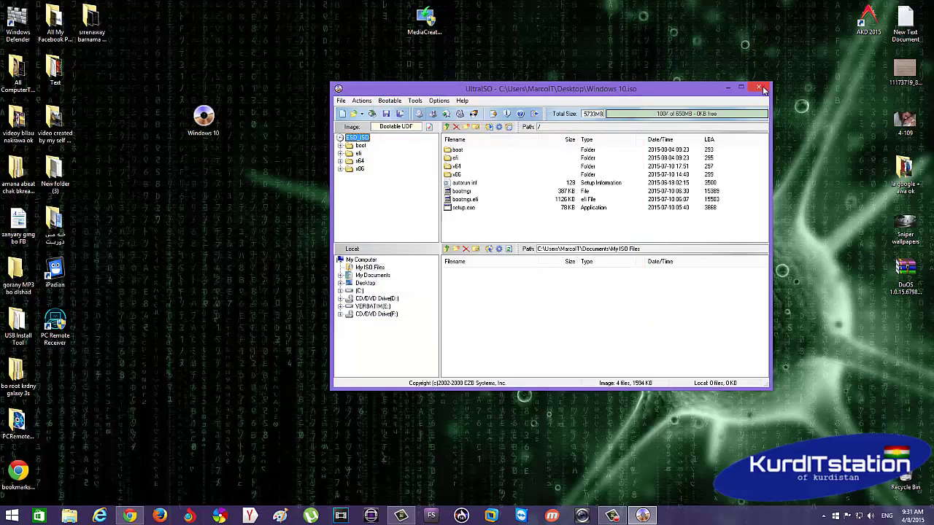
pyautogui.click(760, 86)
# Show the UltraISO mount, burn and extract options for the Windows 10 ISO without choosing one, and move its icon back near the desktop folders
pyautogui.moveTo(215, 136); pyautogui.dragTo(469, 126)
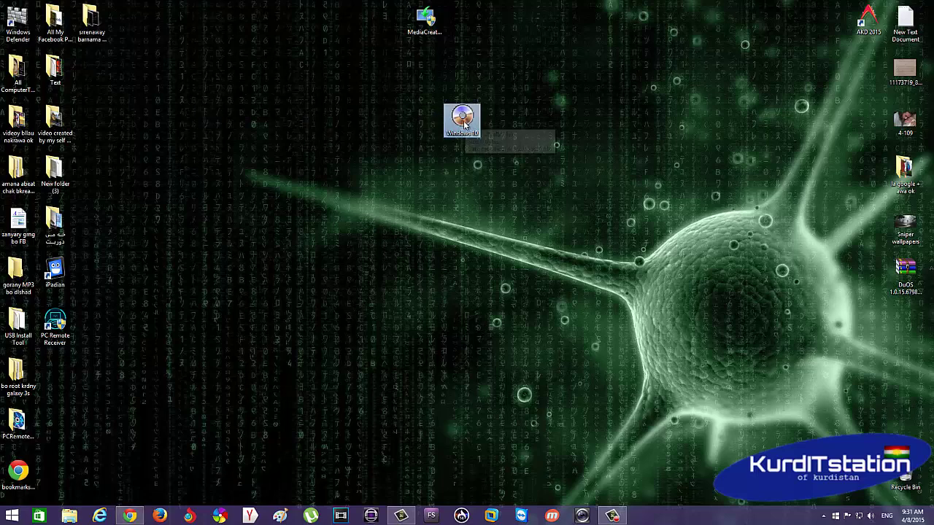
pyautogui.rightClick(464, 124)
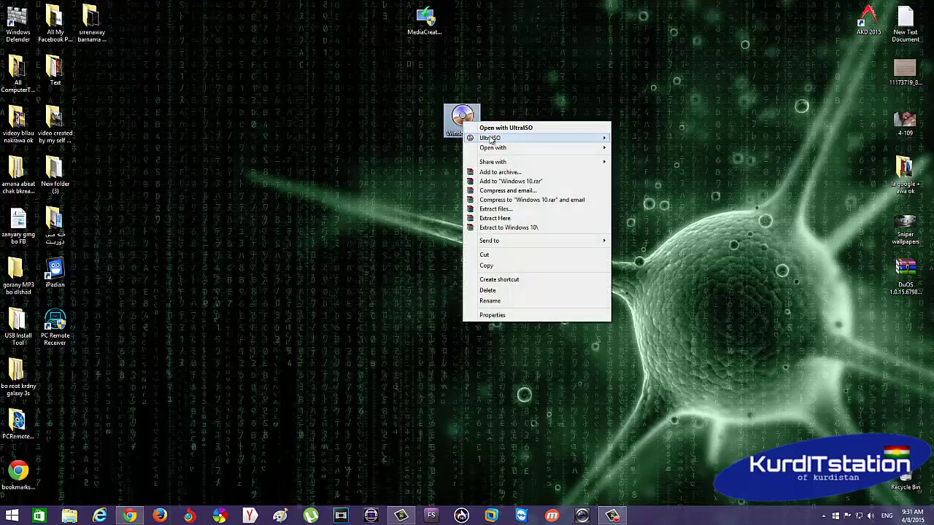
pyautogui.moveTo(504, 139)
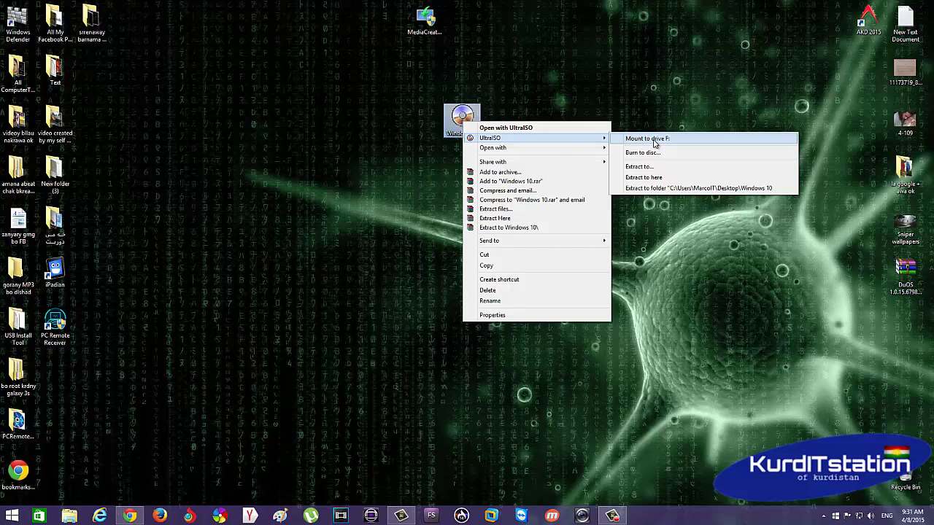
pyautogui.click(314, 150)
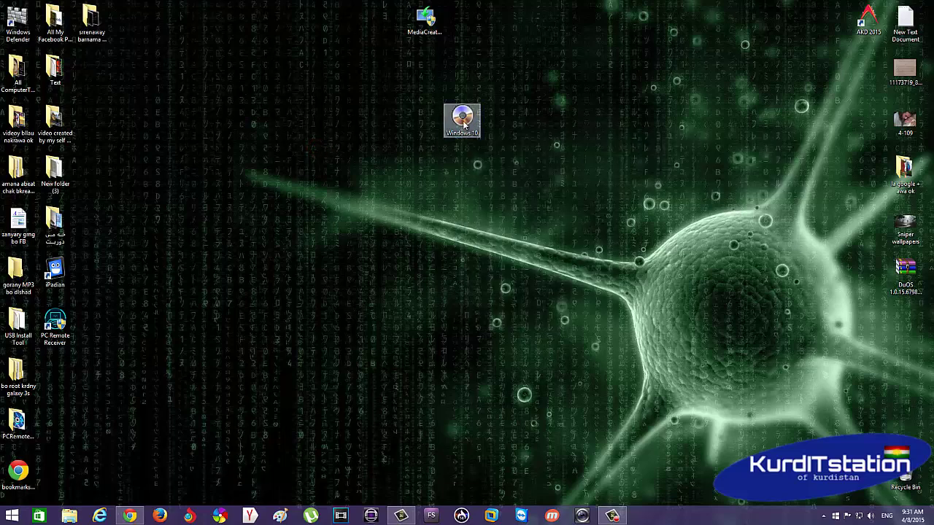
pyautogui.moveTo(449, 121); pyautogui.dragTo(157, 86)
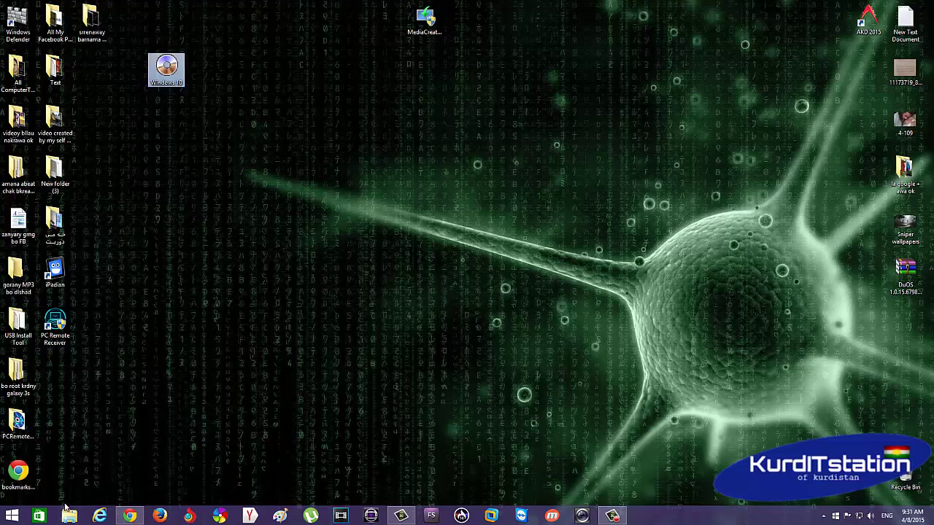
# View the computer's drives in This PC, including DVD RW Drive (D:), and close the window
pyautogui.click(69, 516)
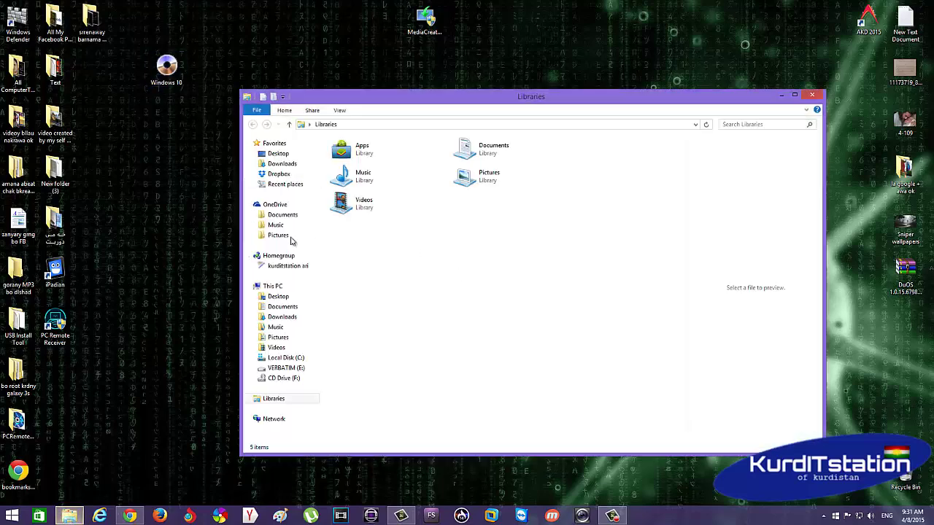
pyautogui.click(273, 286)
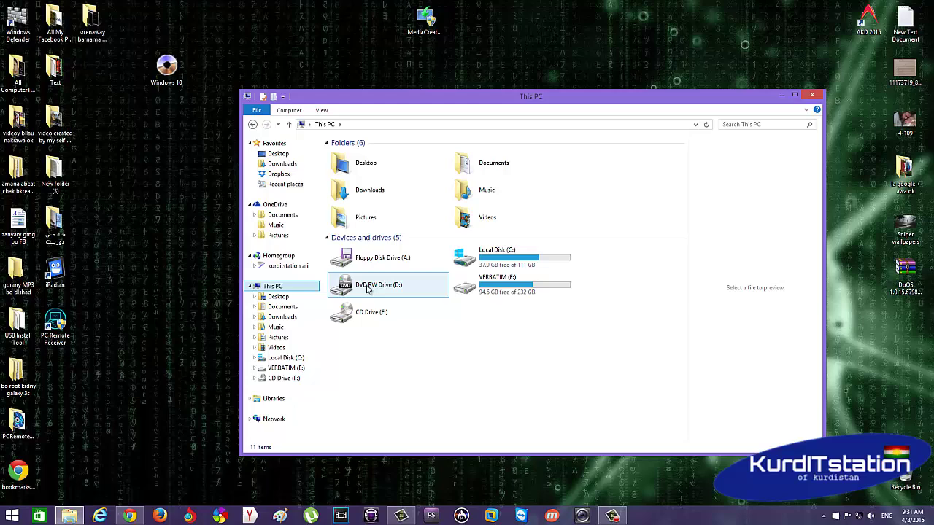
pyautogui.click(814, 98)
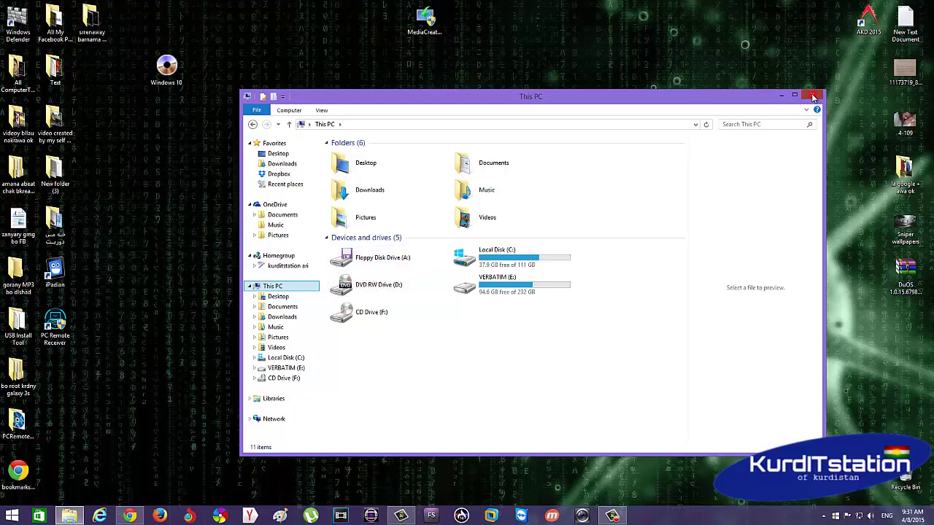